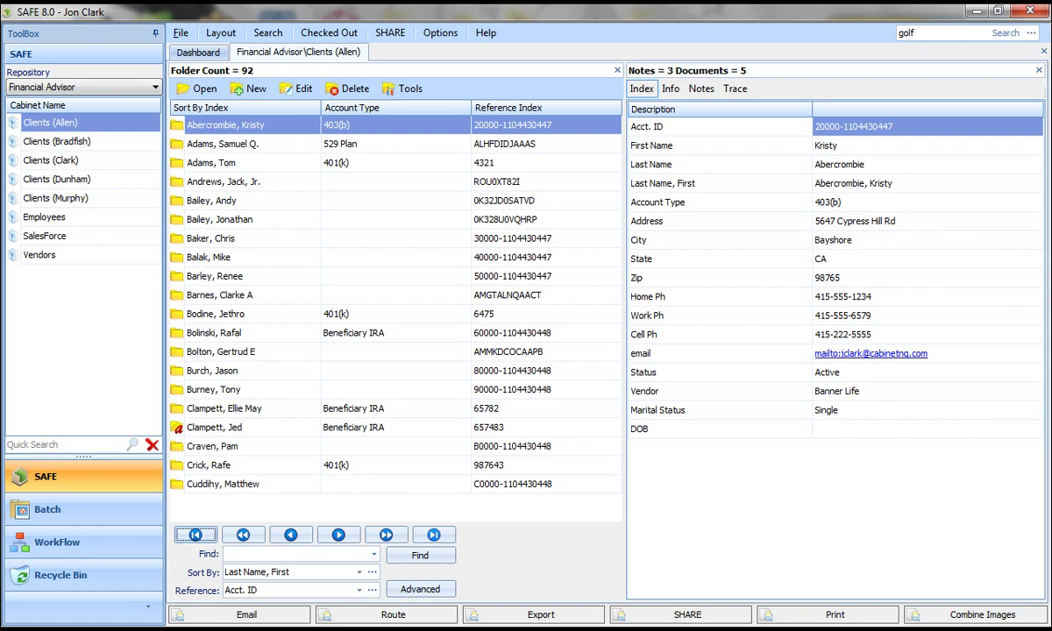
Step: Find the client folder starting with "bod" in the first client cabinet and open its document list
click(51, 123)
text(bod)
key(Return)
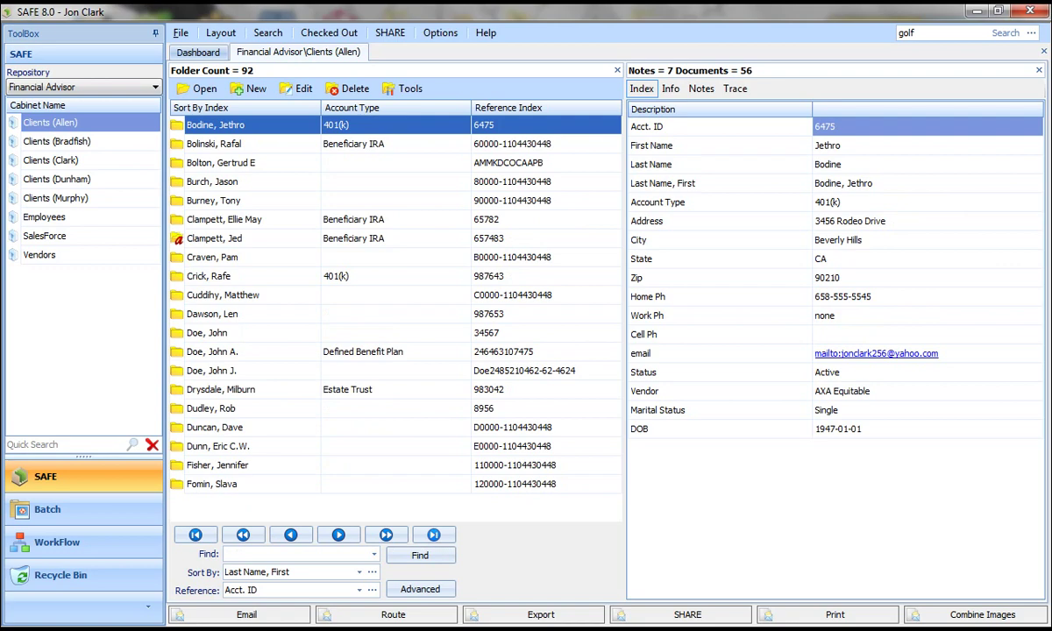
click(198, 89)
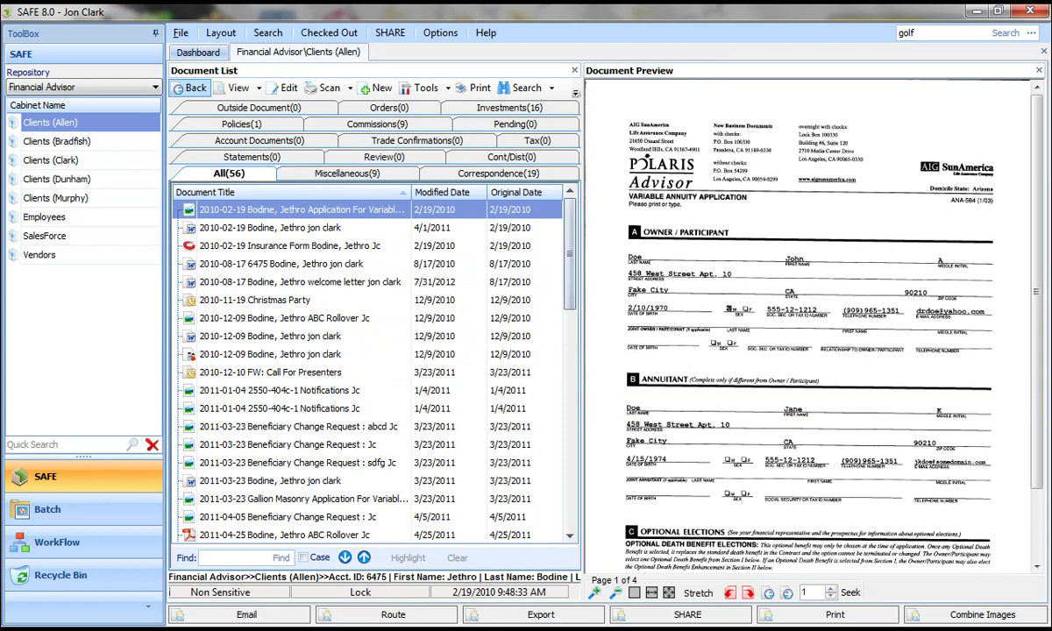
Step: Preview the 2010-02-19 welcome letter, the 2010-11-19 Christmas Party email and the 2010-12-09 Word letter, and return to the folder list
click(270, 228)
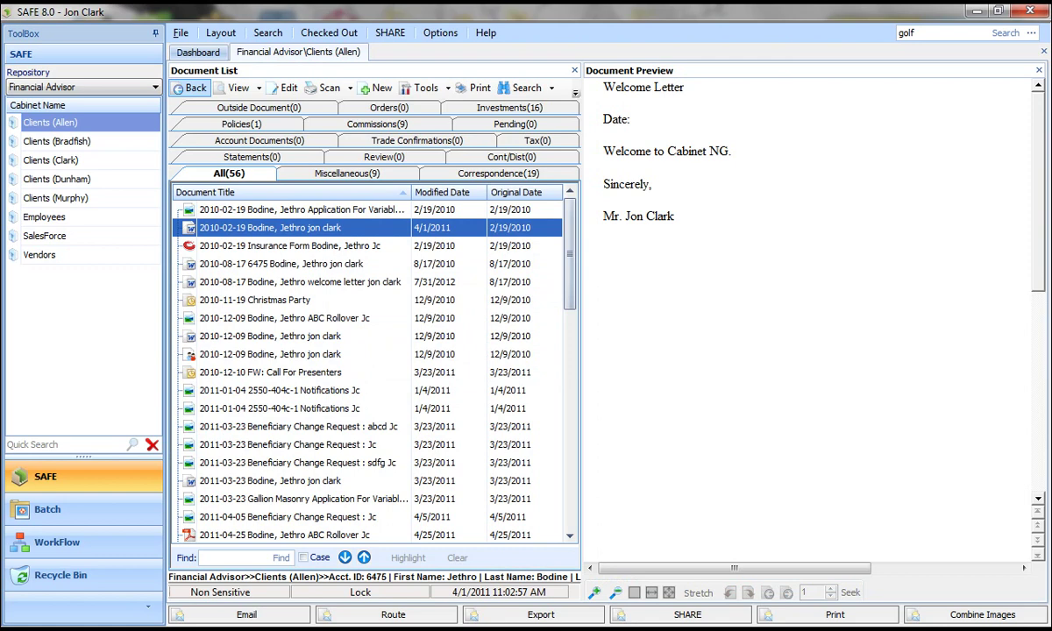
click(255, 300)
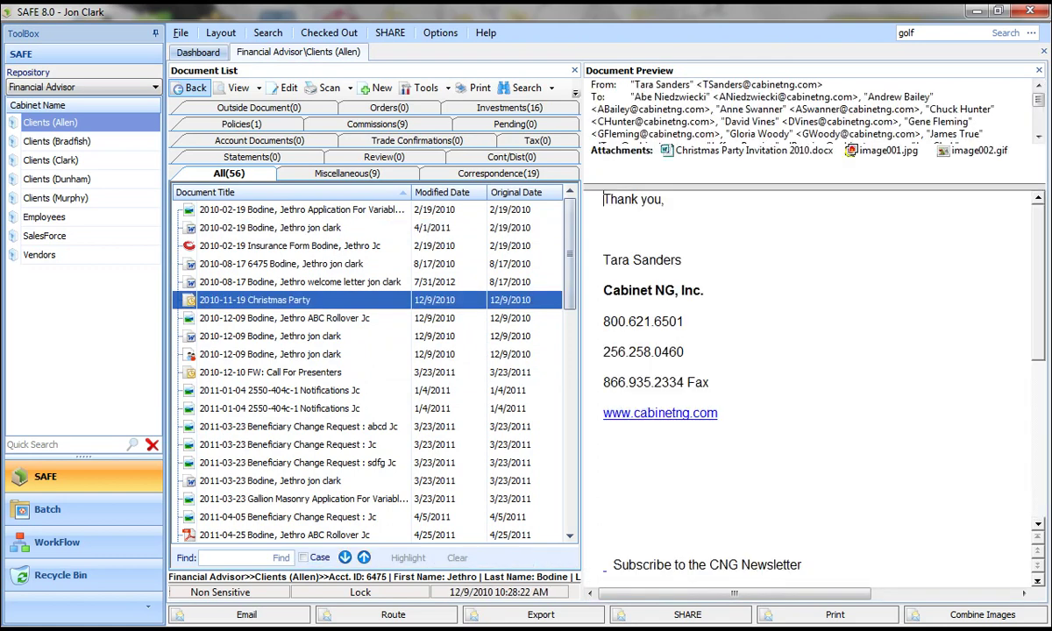
click(270, 337)
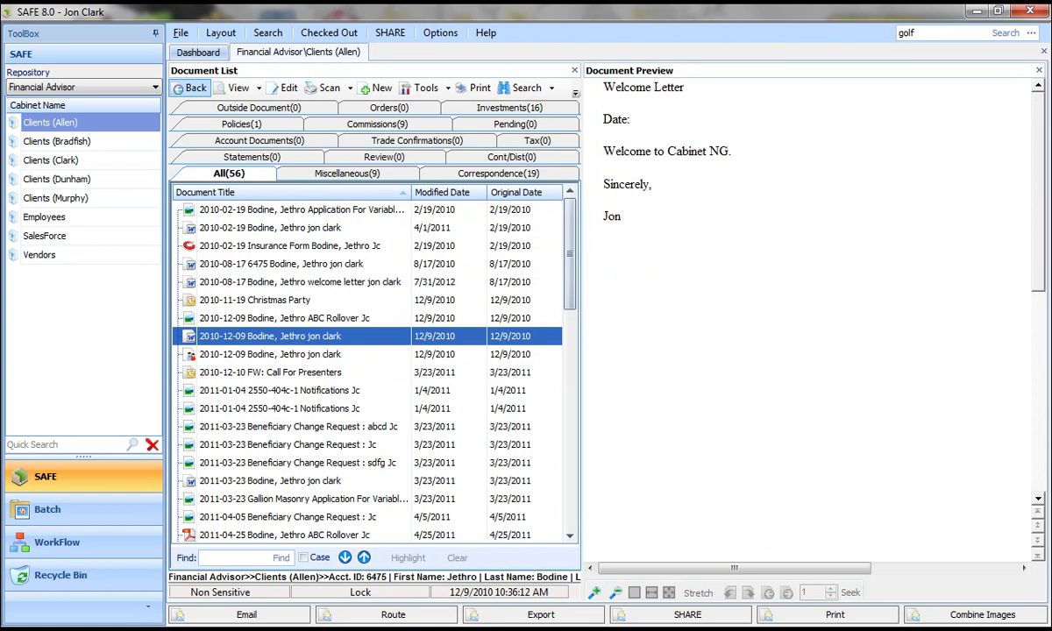
click(191, 89)
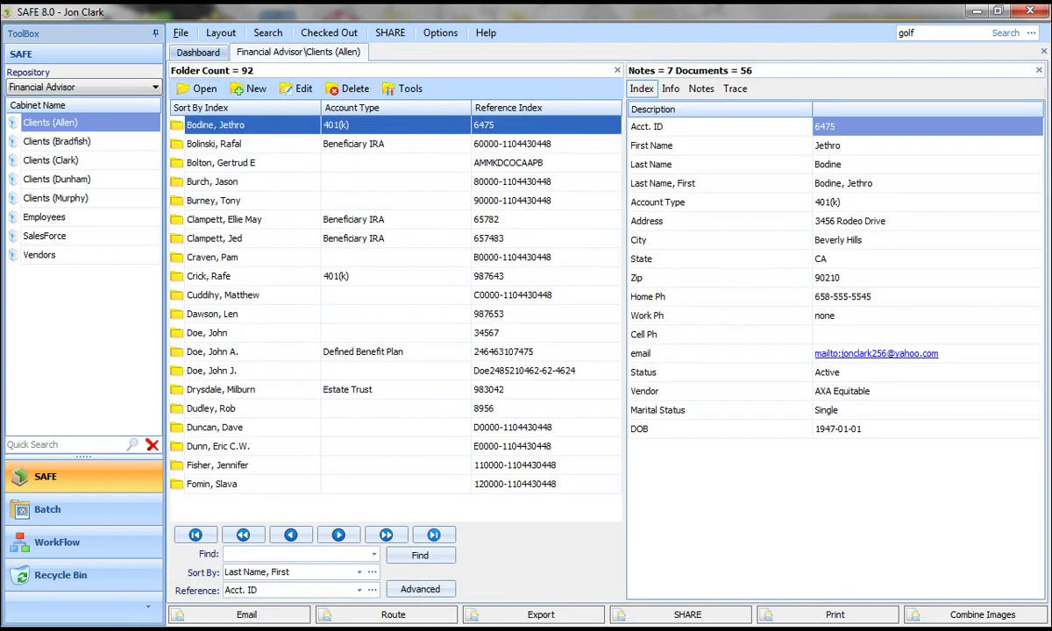
Step: Open the sixth client folder in the list, a Beneficiary IRA account, and show its Miscellaneous documents
click(224, 220)
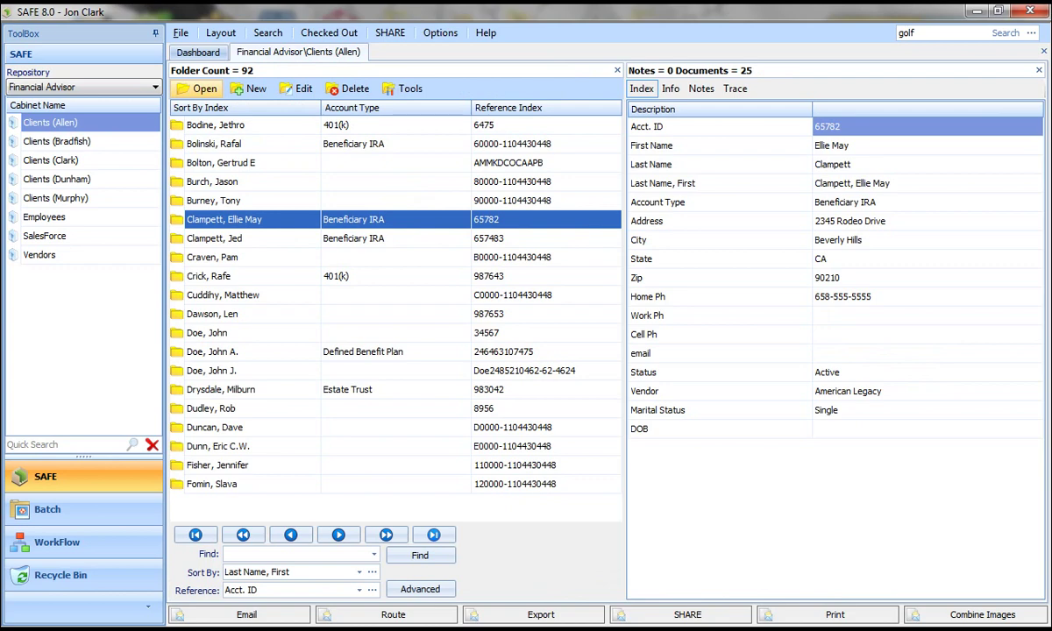
click(200, 88)
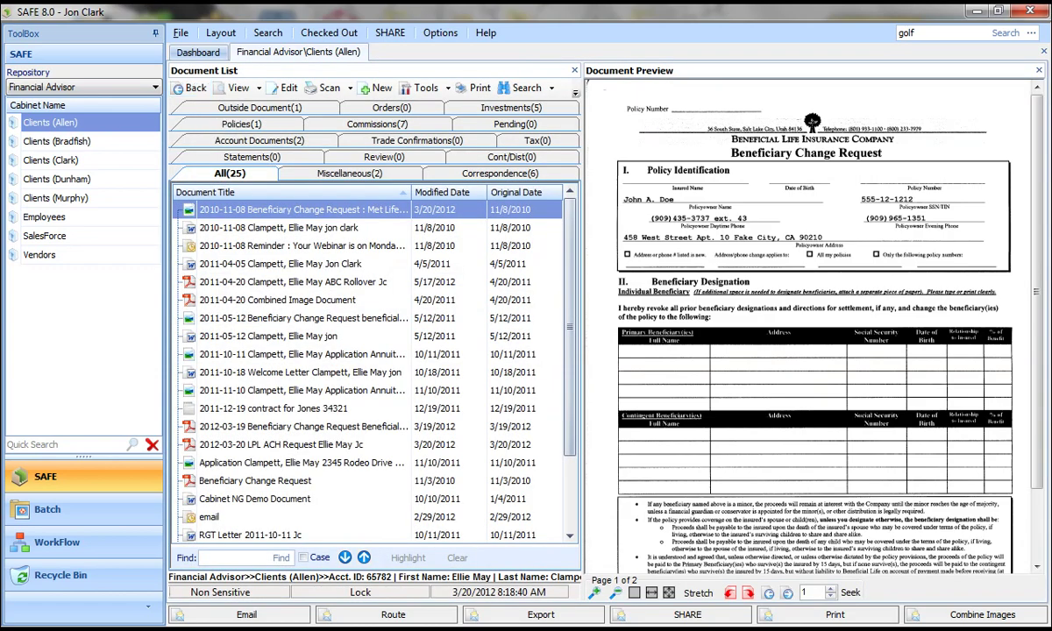
click(350, 173)
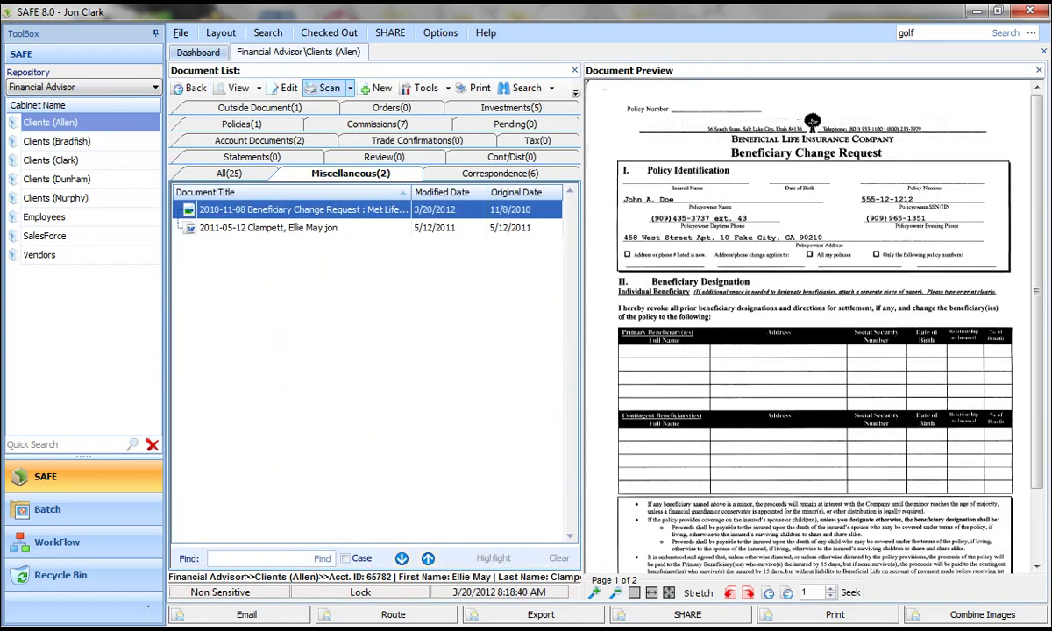
Step: Review the title compositions of the Adobe Beneficiary Change Request and Fixed Annuity Application templates in the scan specifications
click(326, 87)
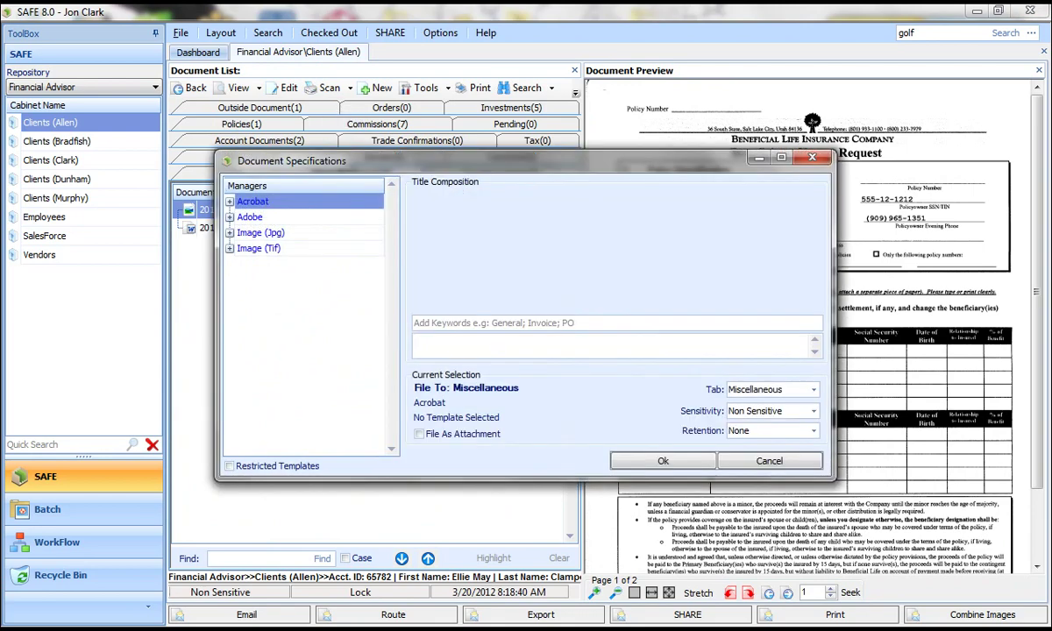
click(229, 217)
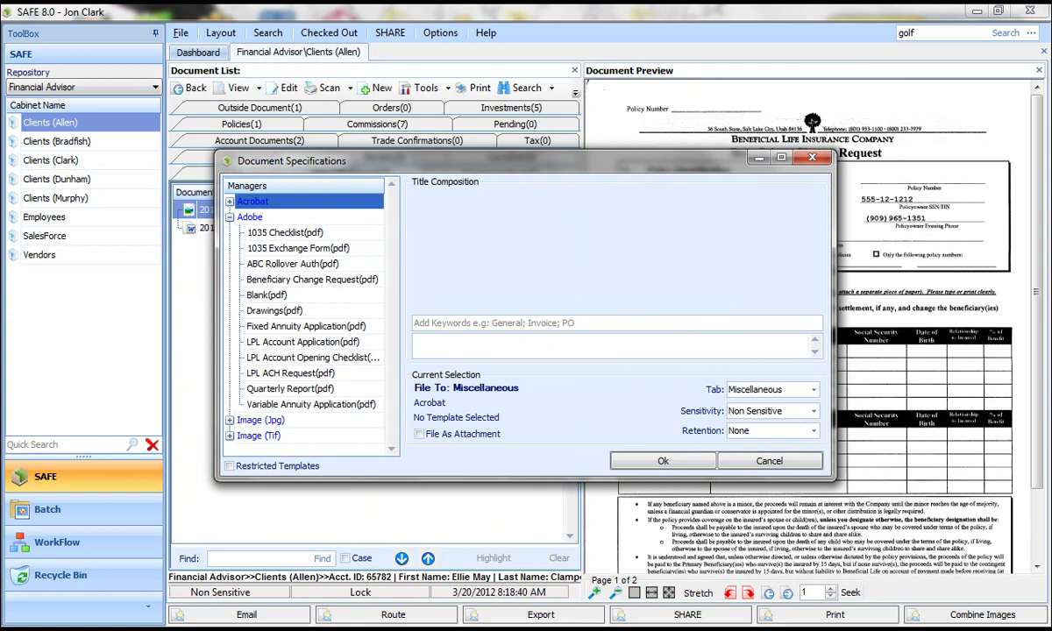
click(312, 280)
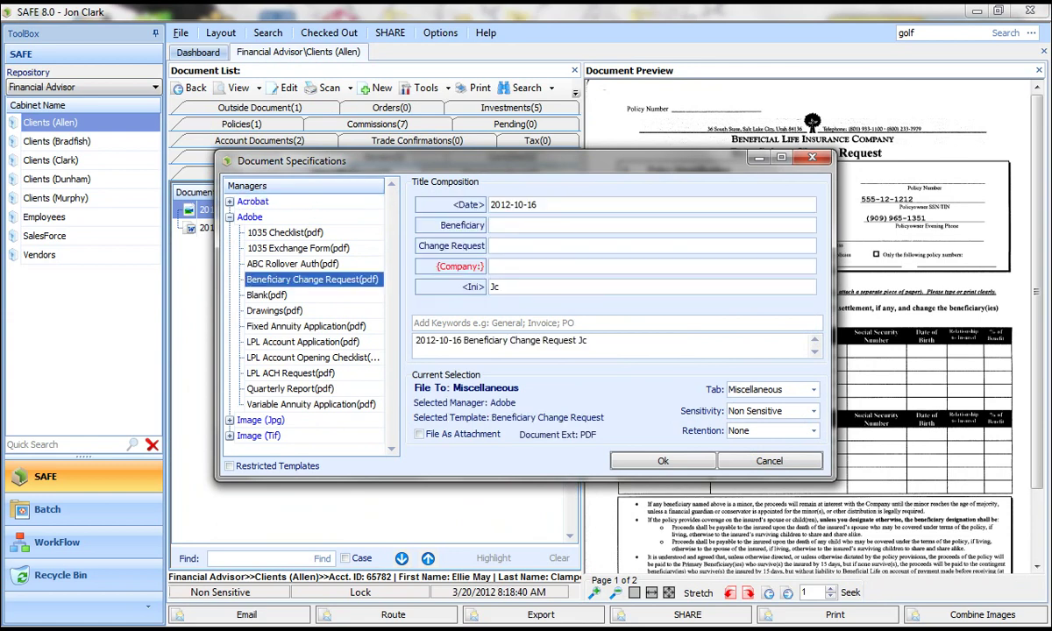
click(306, 326)
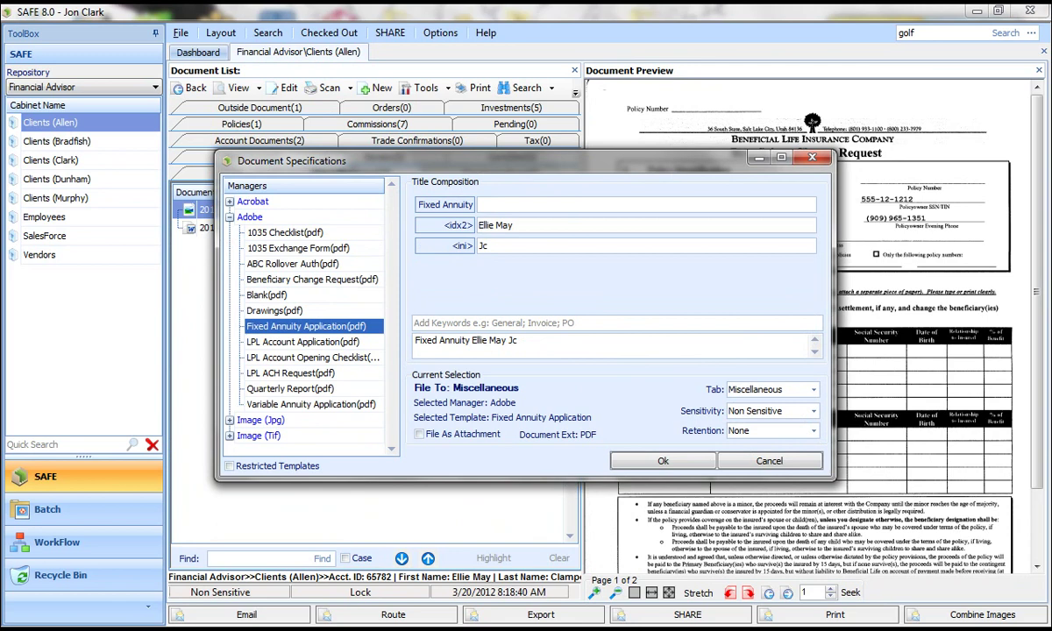
drag(518, 340, 415, 341)
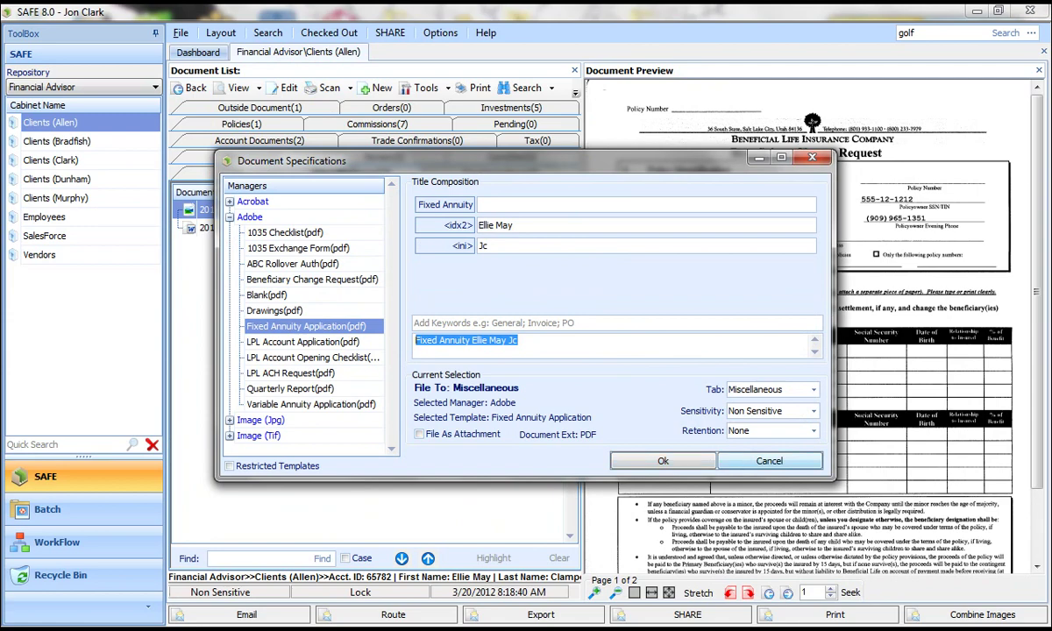
click(663, 461)
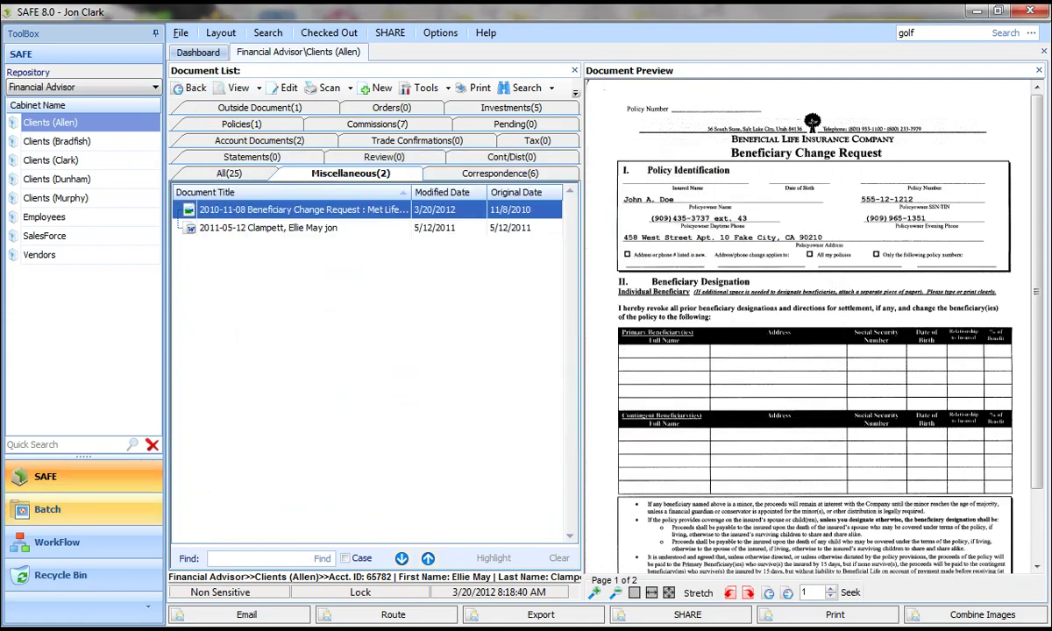
Step: Switch to the batch module and preview Document 2 and Document 1 of the scanned batch
click(48, 509)
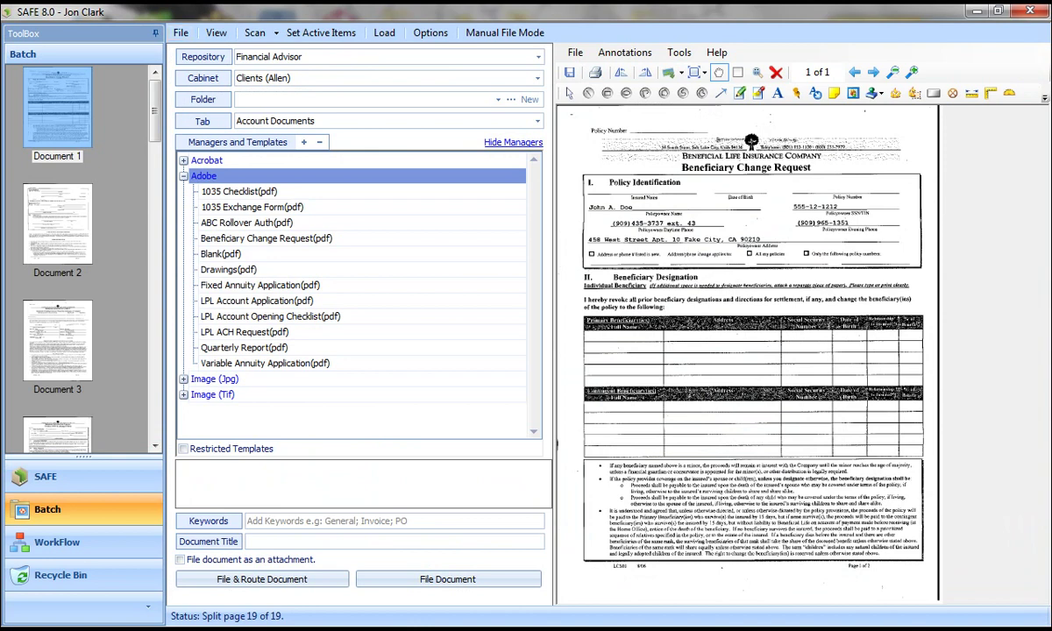
click(57, 225)
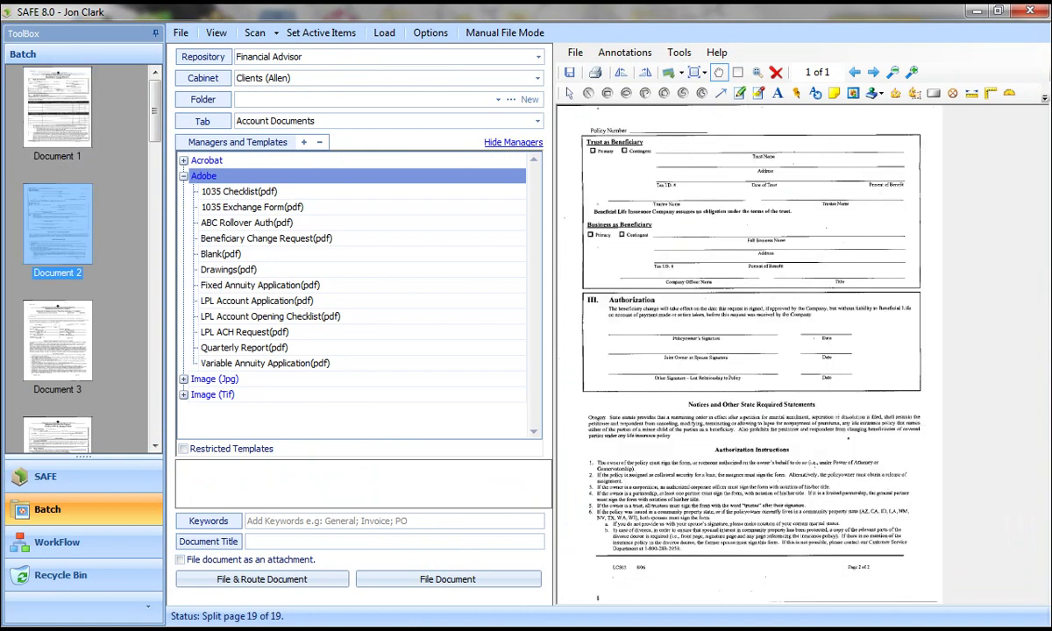
click(57, 108)
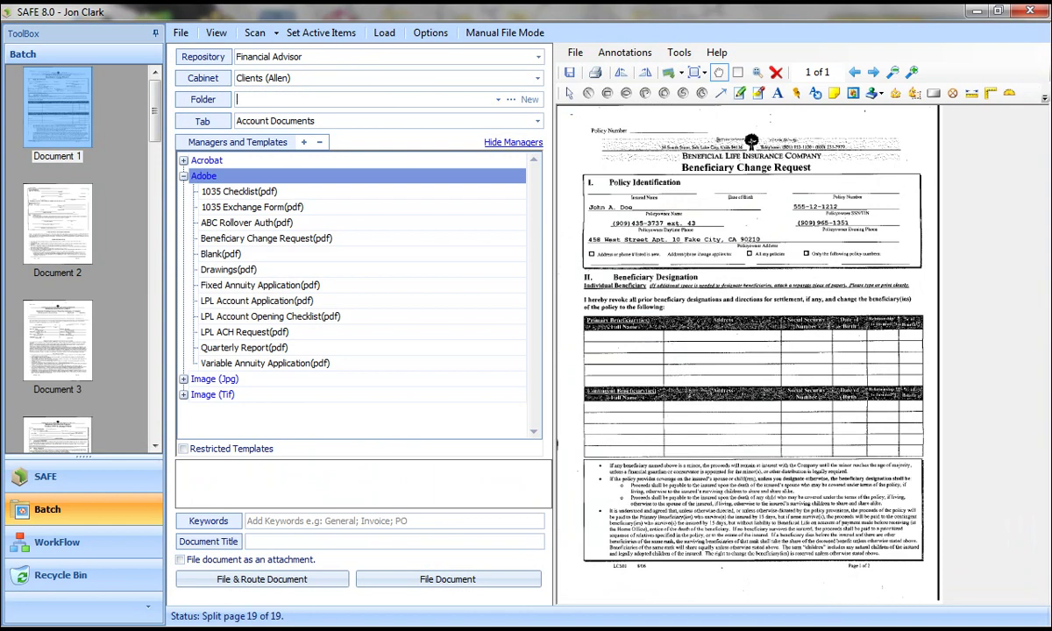
Step: Assign batch Document 1 to the Defined Benefit Plan client's folder with the Adobe Beneficiary Change Request template, and return to the client's documents
text(do)
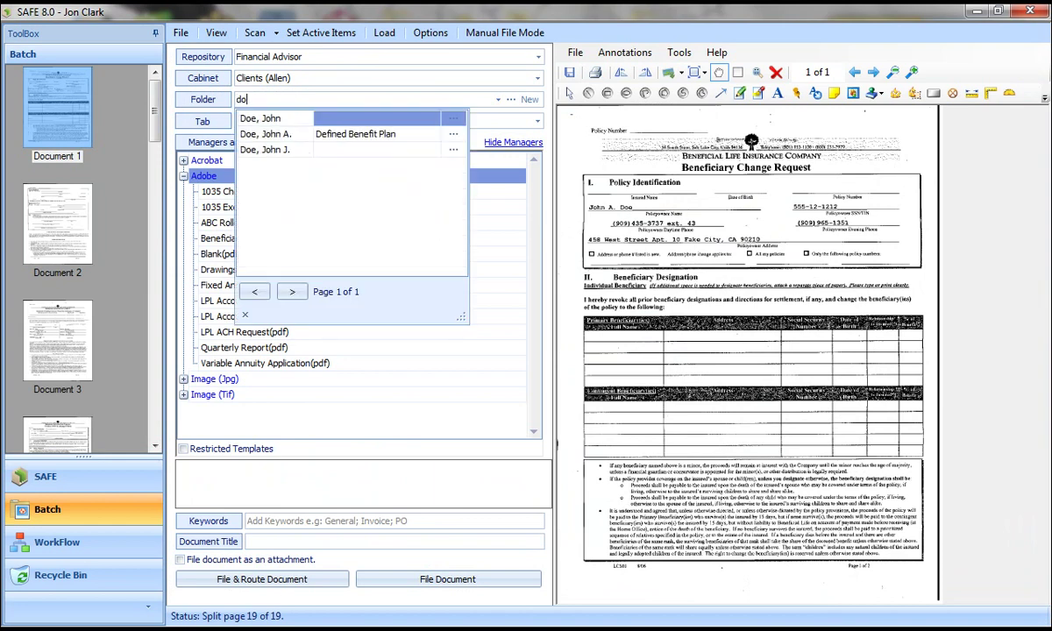
key(Down)
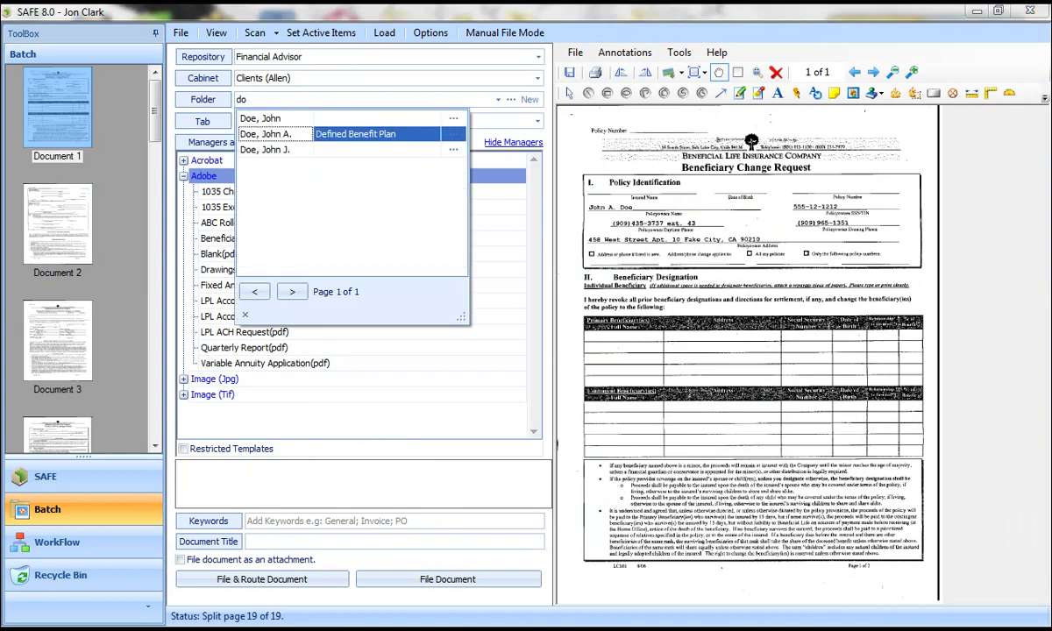
key(Return)
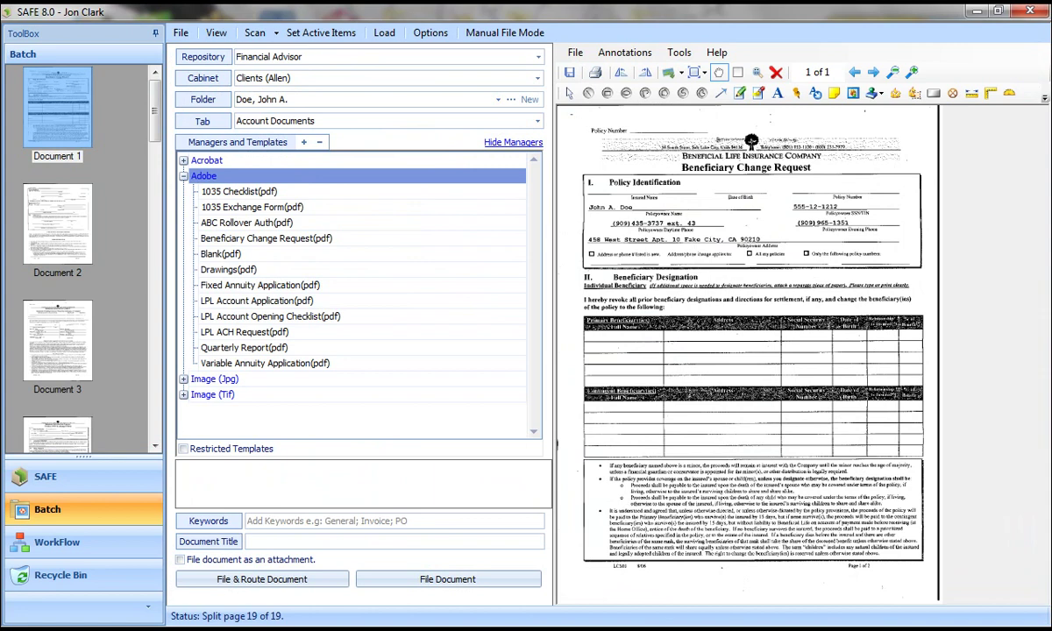
click(267, 238)
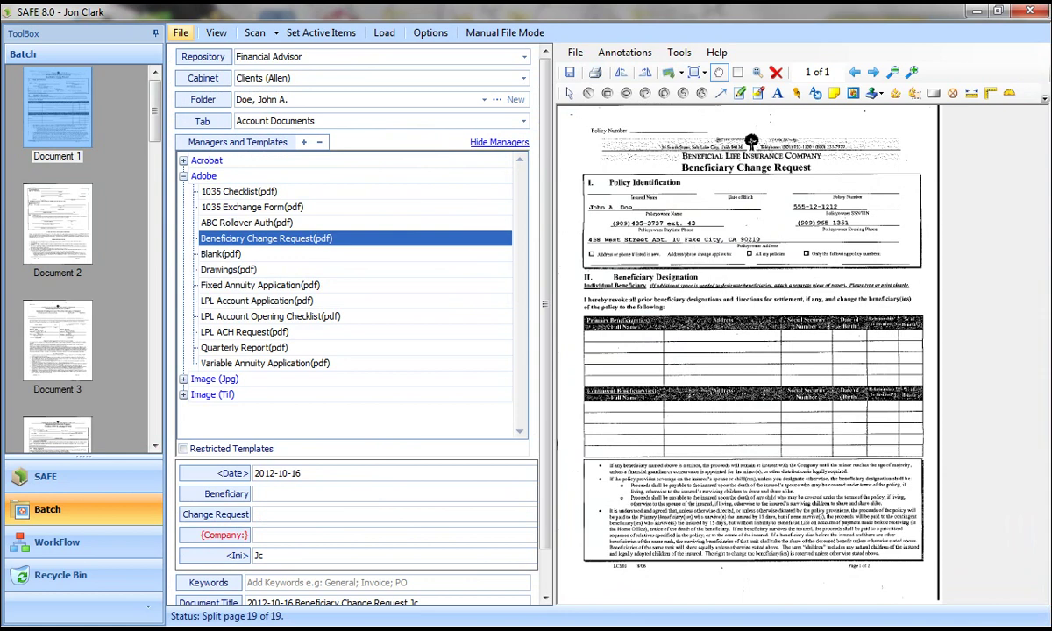
click(180, 32)
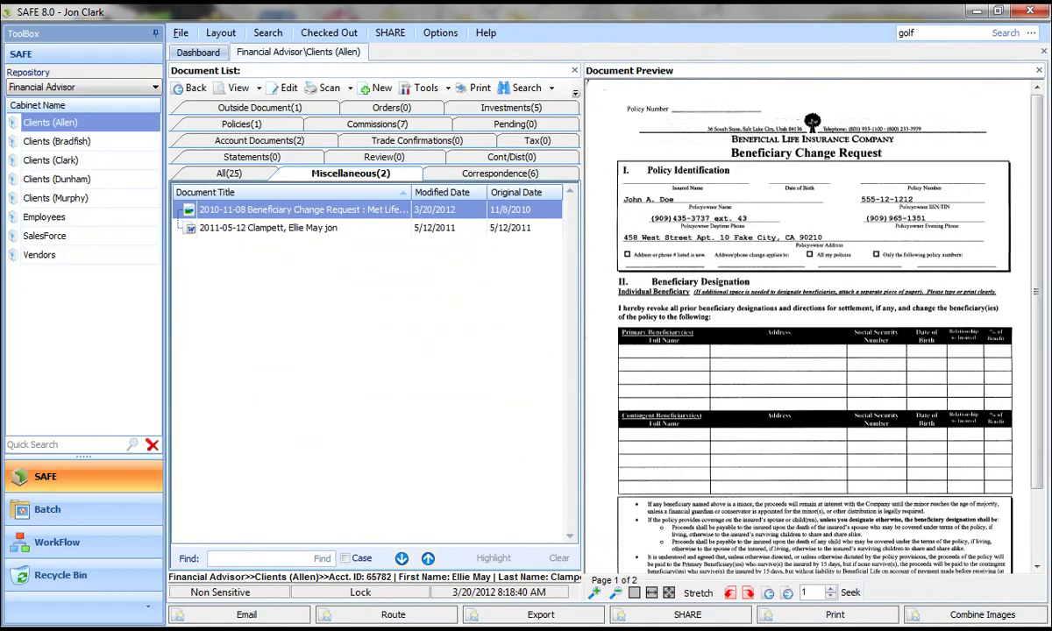
Step: Browse the importable files in the Financial Advisor Files folder and leave without importing any
click(424, 87)
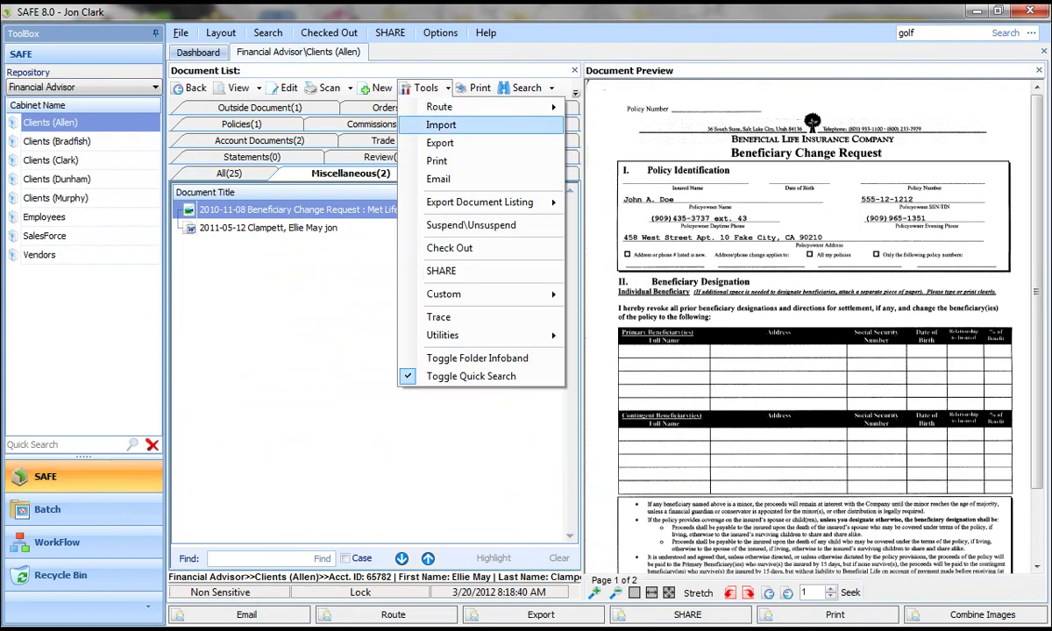
click(441, 125)
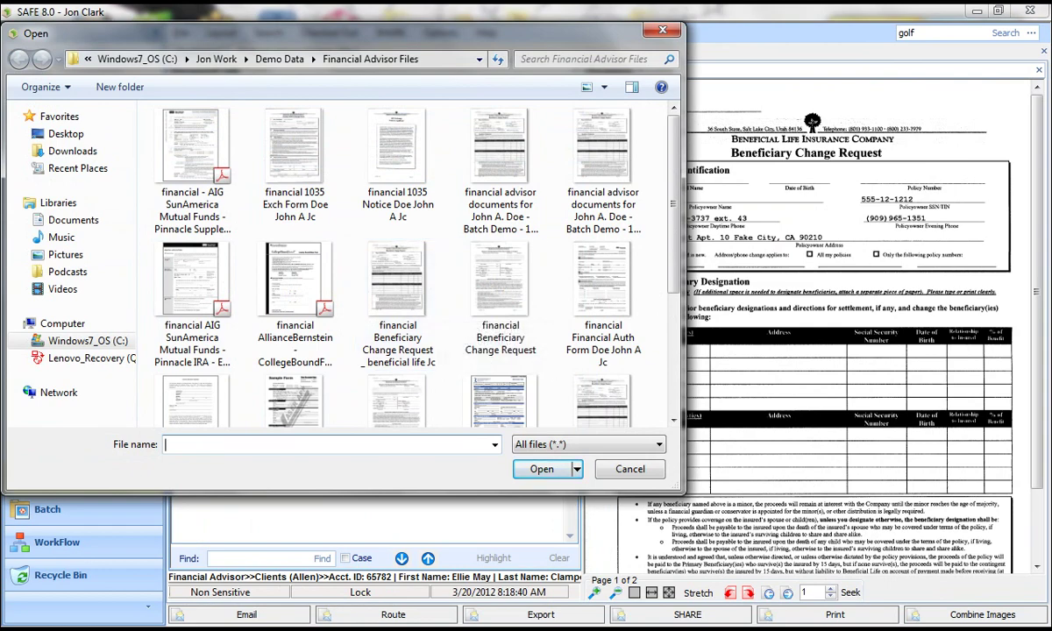
click(629, 469)
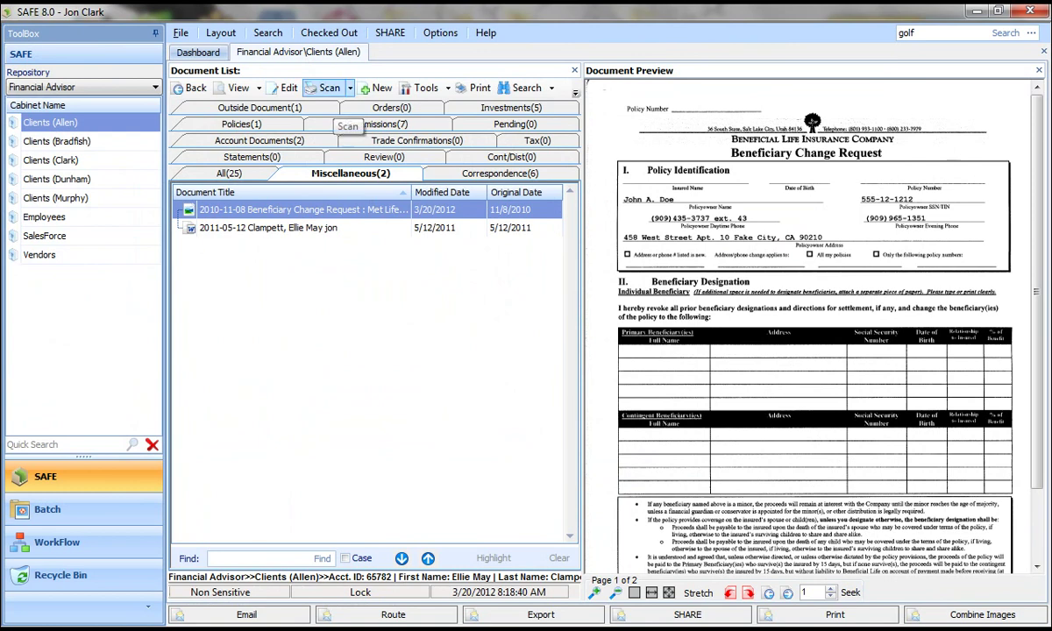
Step: Create a Miscellaneous document from the PDF Forms template LPL Account Opening Checklist, and close the generated PDF
click(377, 88)
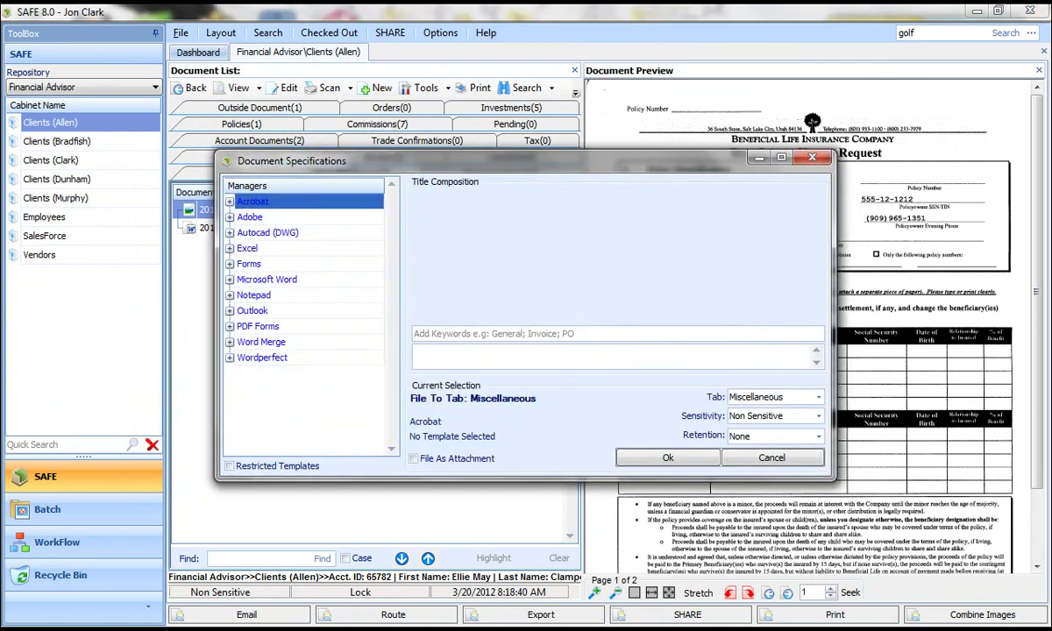
click(230, 342)
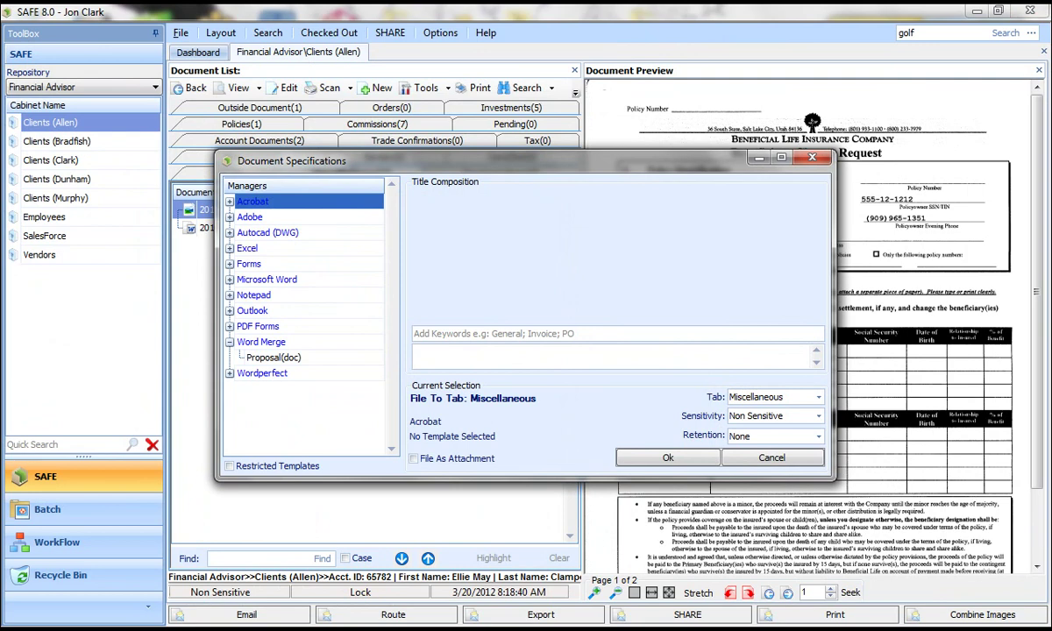
click(229, 326)
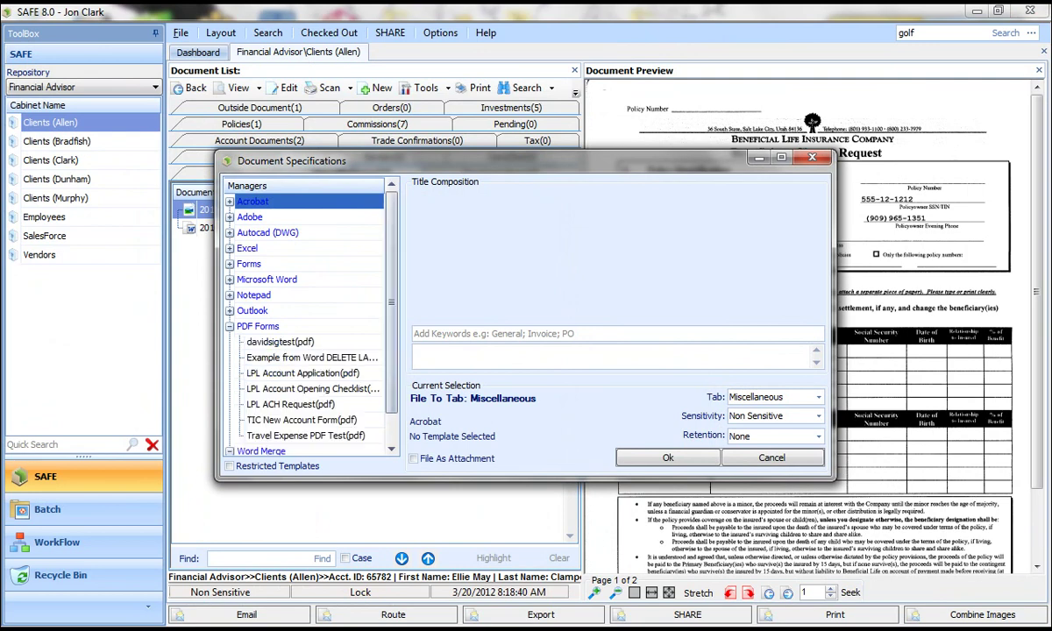
click(303, 374)
click(279, 388)
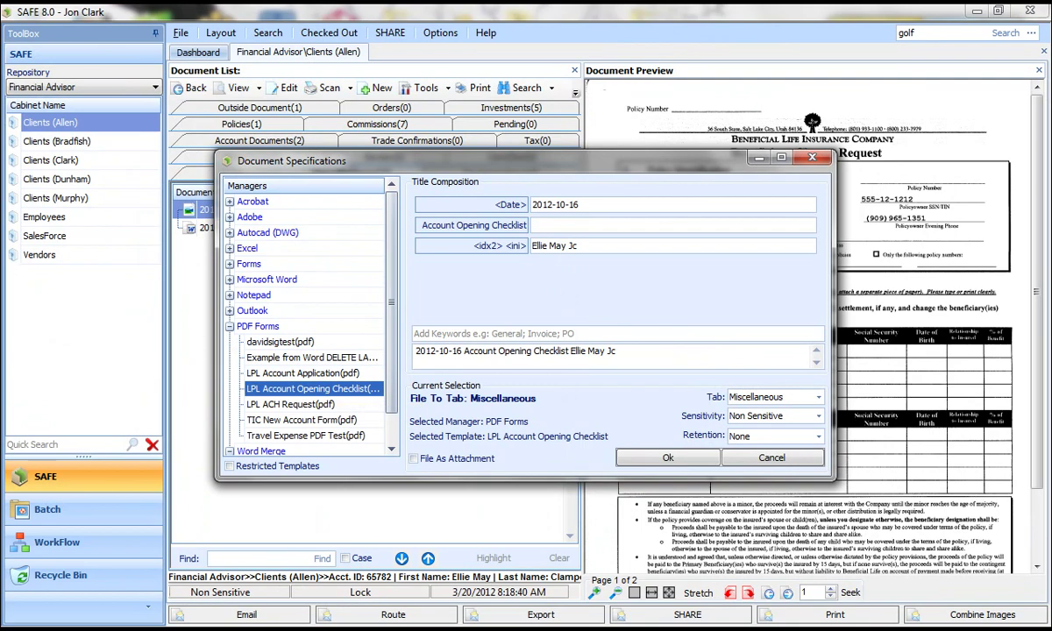
click(668, 458)
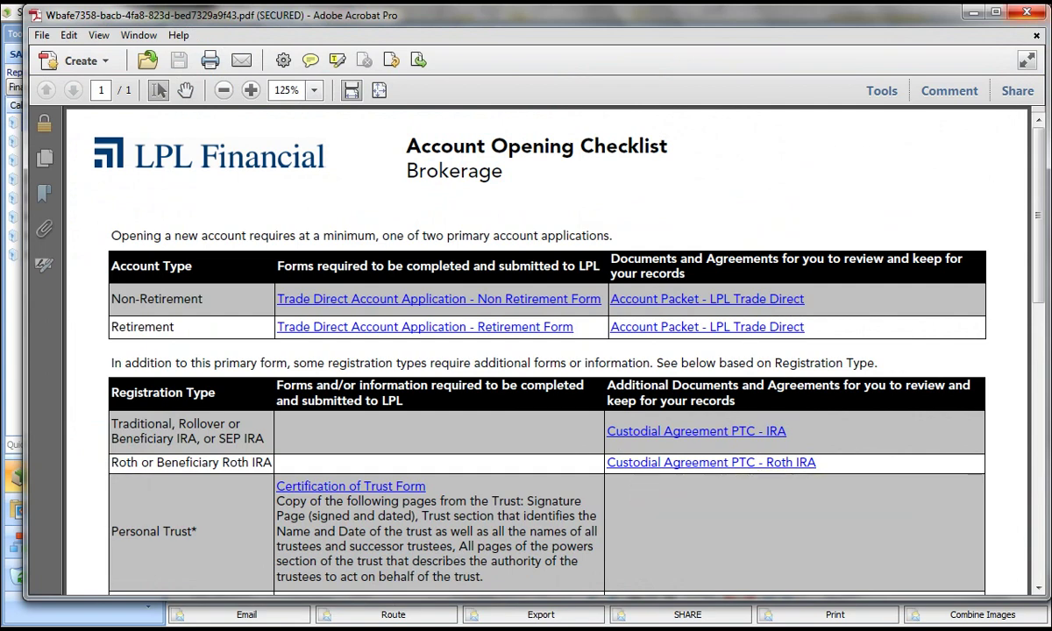
click(1027, 13)
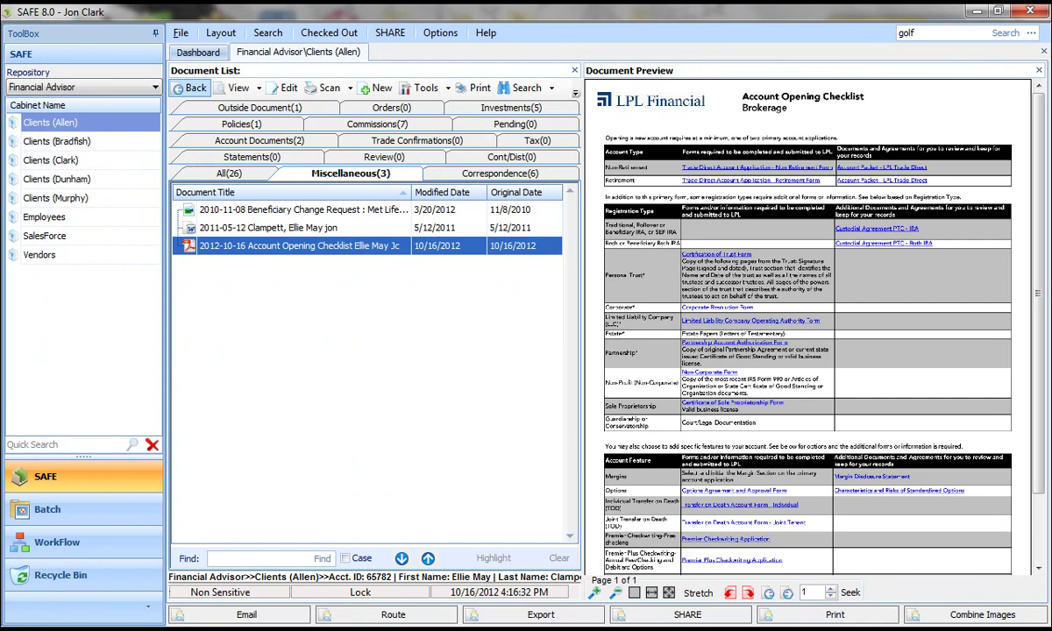
Step: Reopen the same client folder and preview the 2012-10-16 Account Opening Checklist among its Miscellaneous documents
click(189, 88)
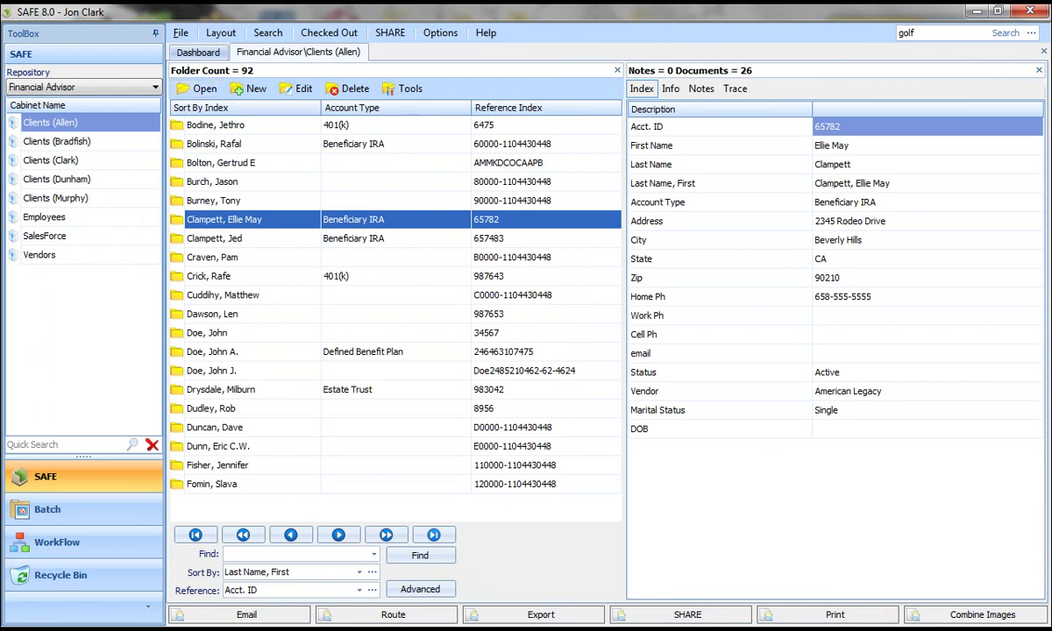
click(197, 89)
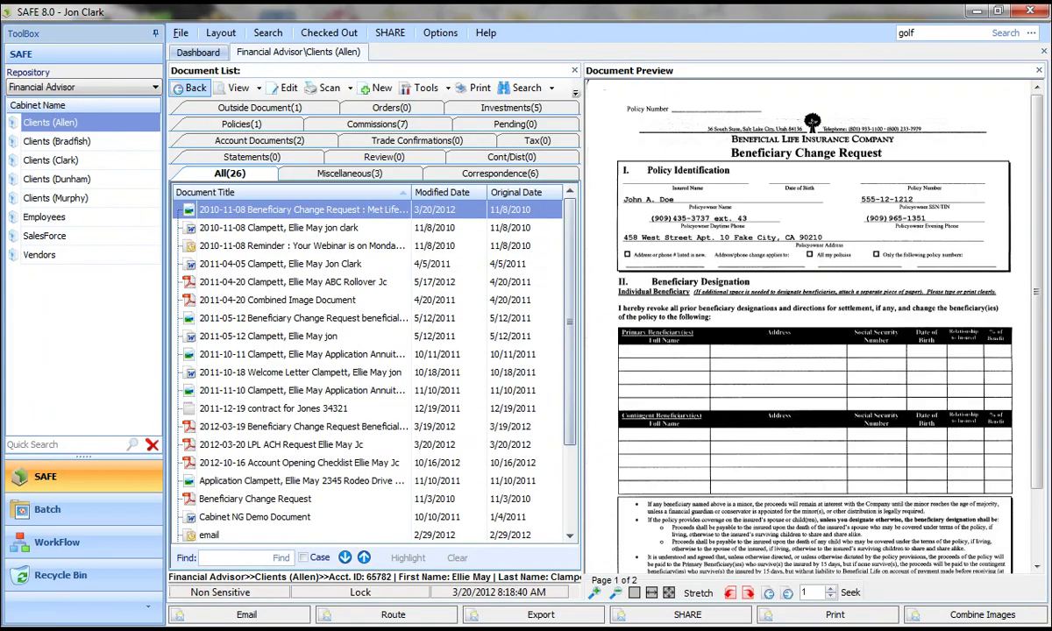
click(350, 173)
click(299, 247)
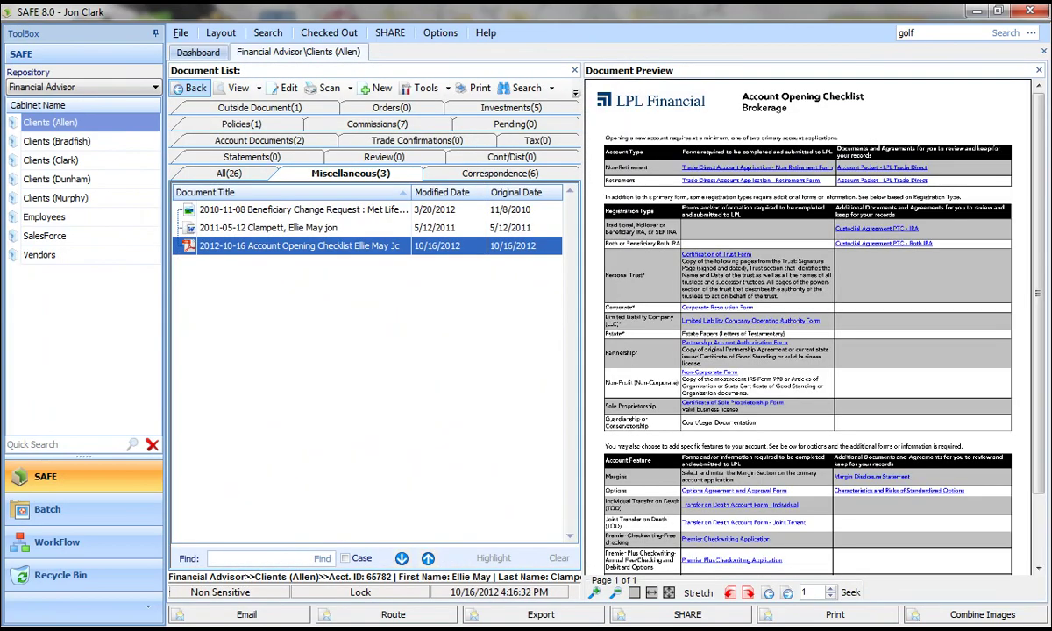
Step: Leave the client folder, search all cabinets for document titles containing golf, and preview several AAA Demo results before closing the search
click(190, 89)
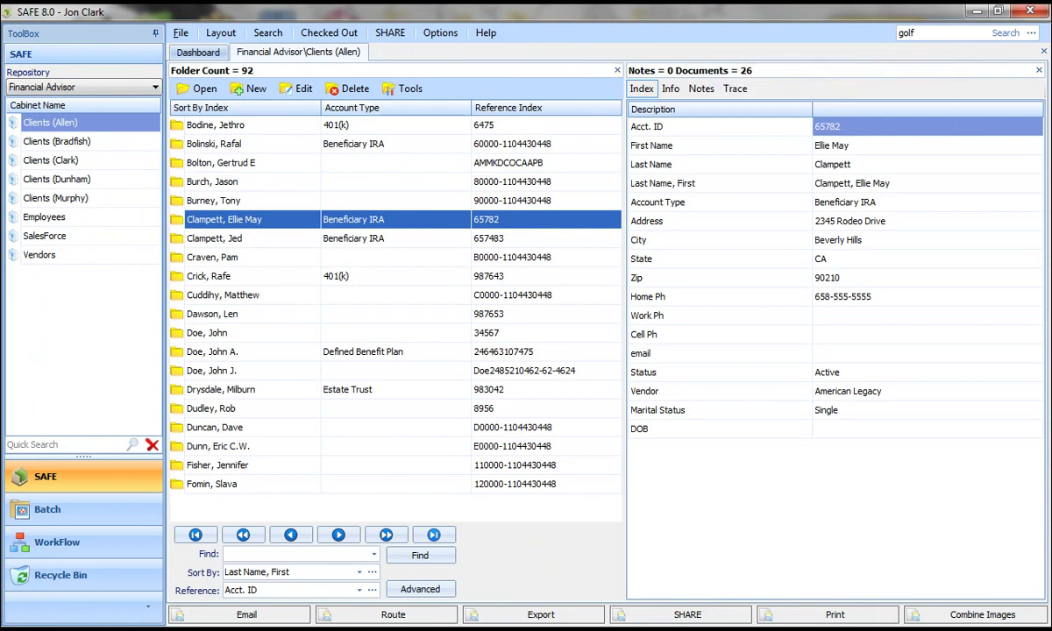
click(1005, 33)
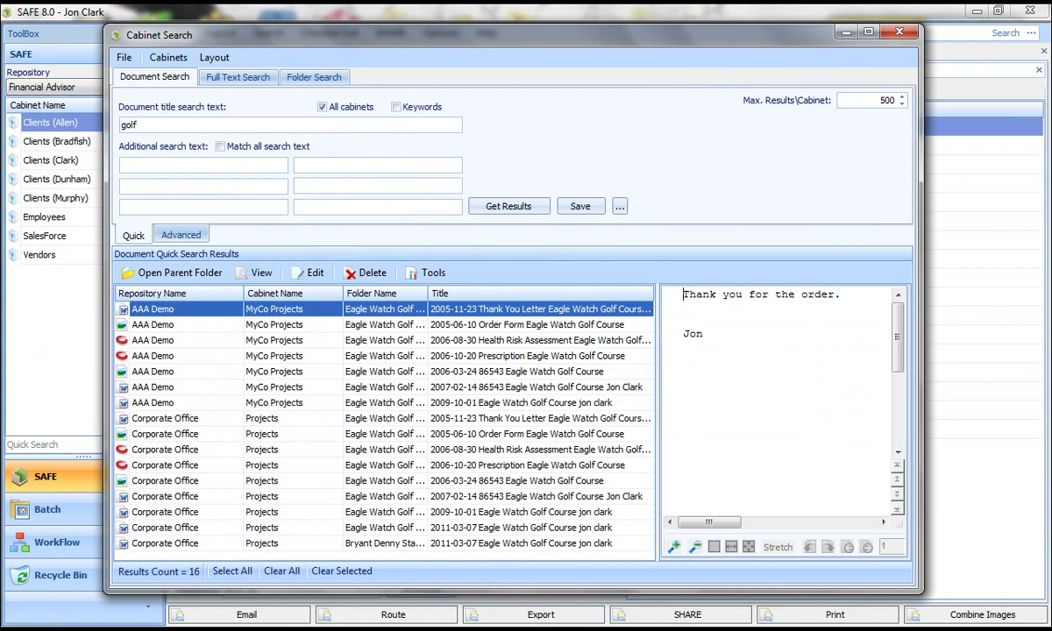
click(526, 340)
click(526, 356)
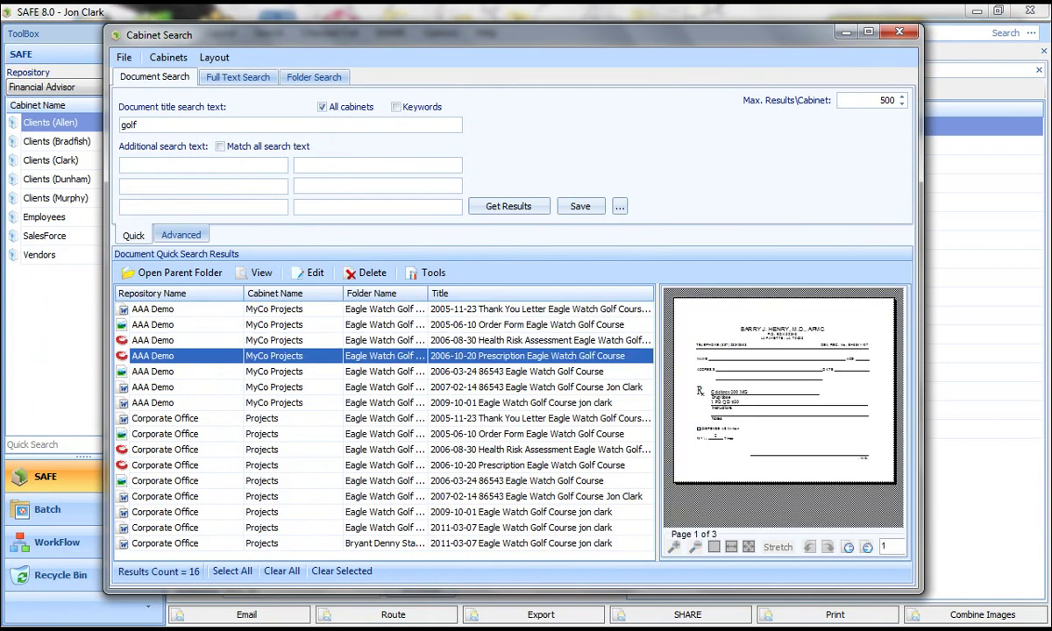
click(526, 371)
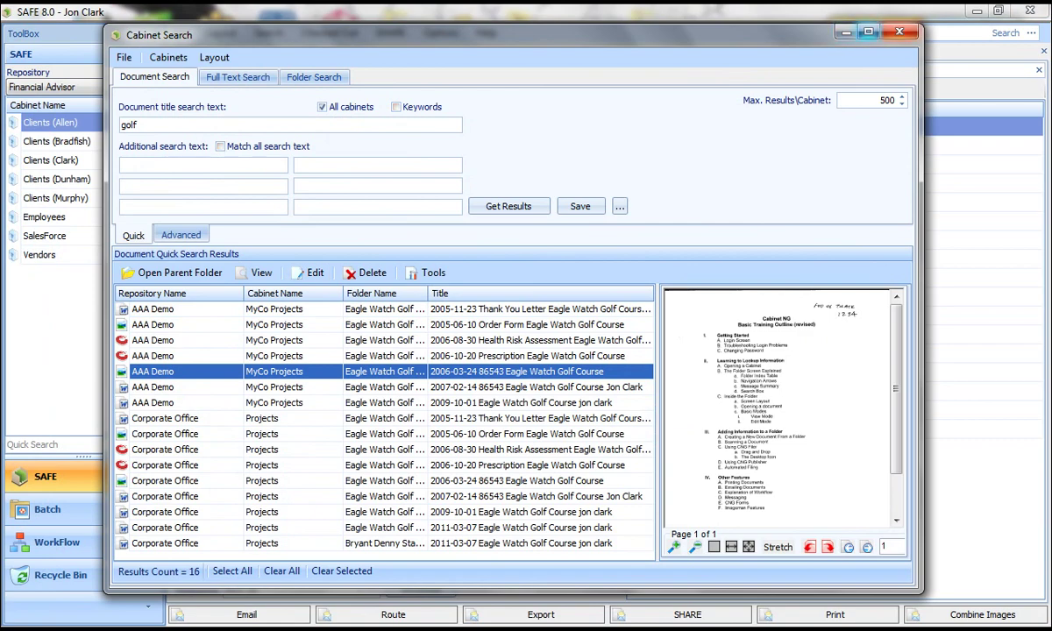
click(899, 32)
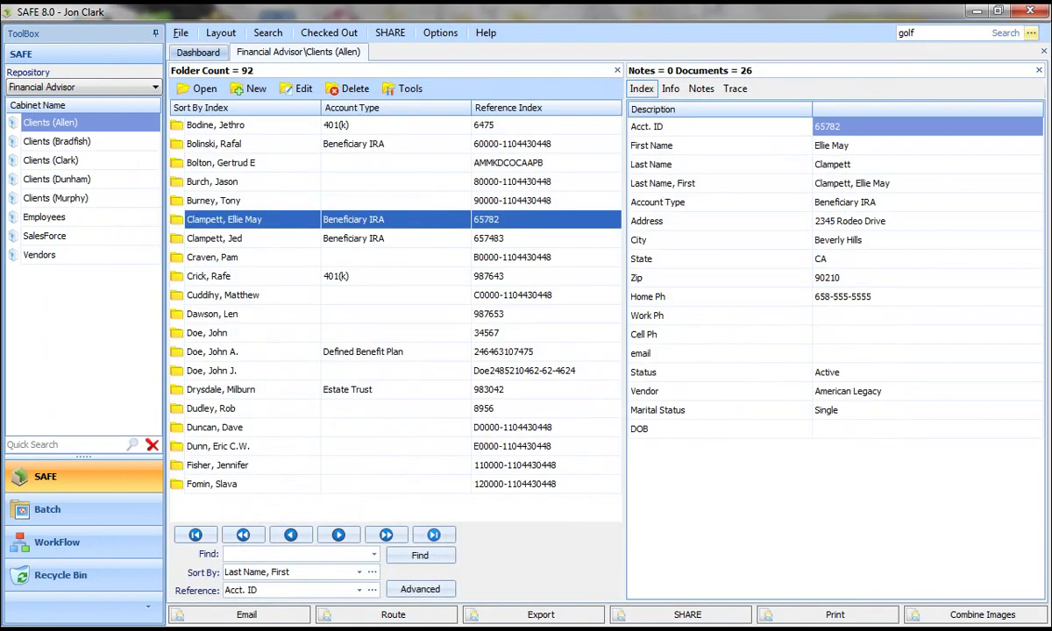
Step: Set the quick search type to Full Text, run the search for golf, and put the results window away
click(1031, 32)
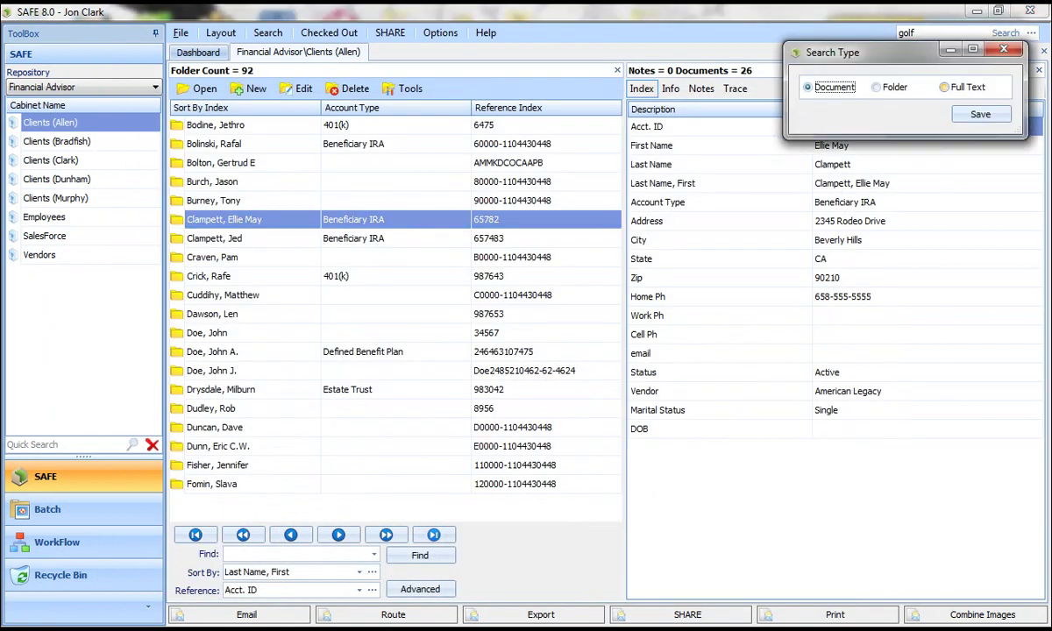
click(949, 88)
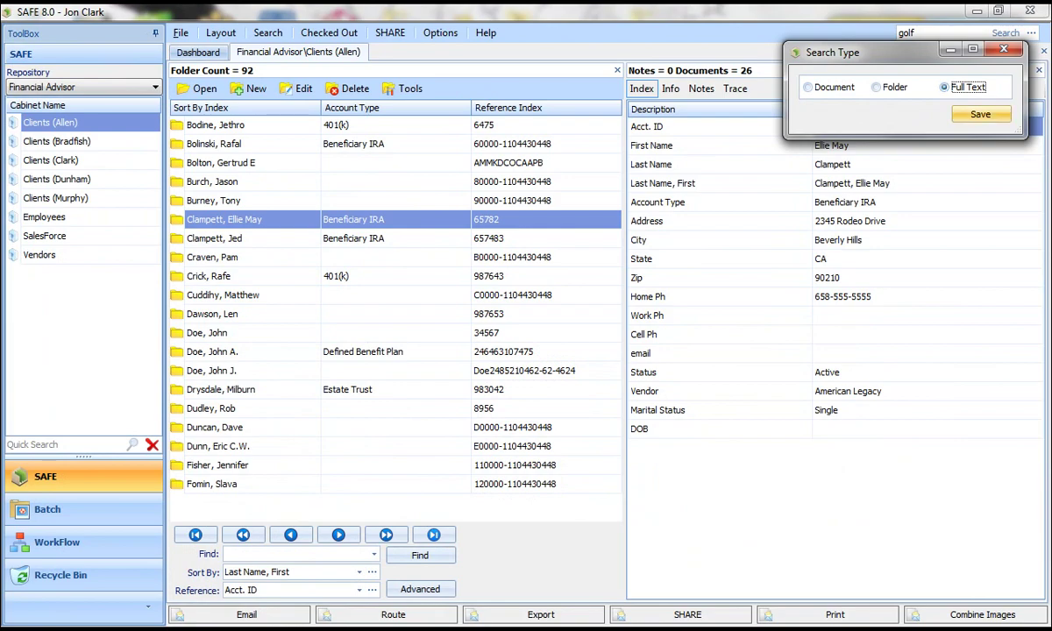
click(980, 114)
key(Return)
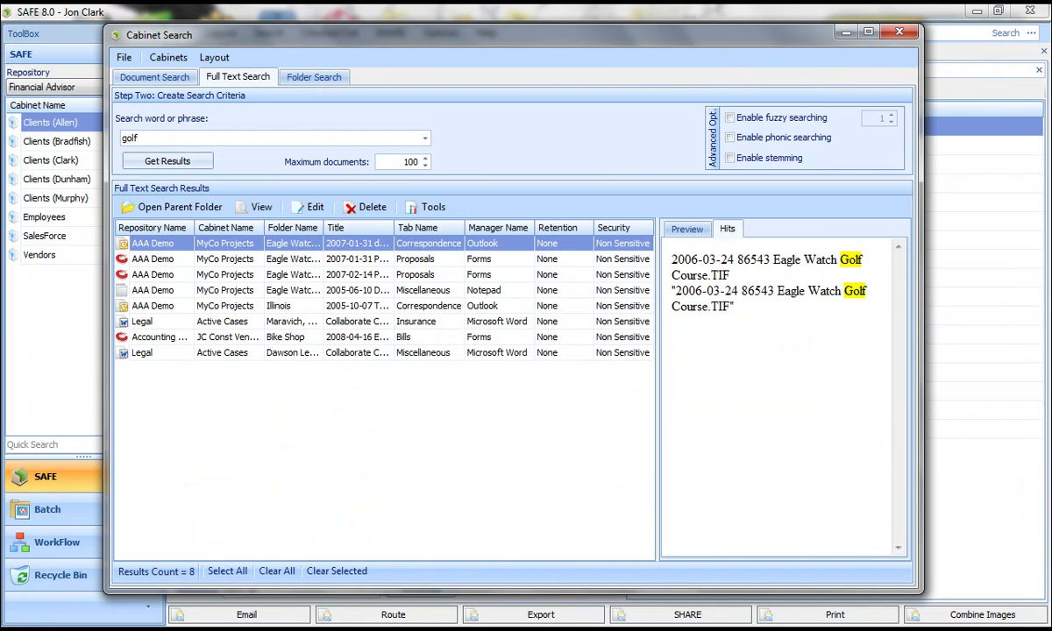
click(844, 31)
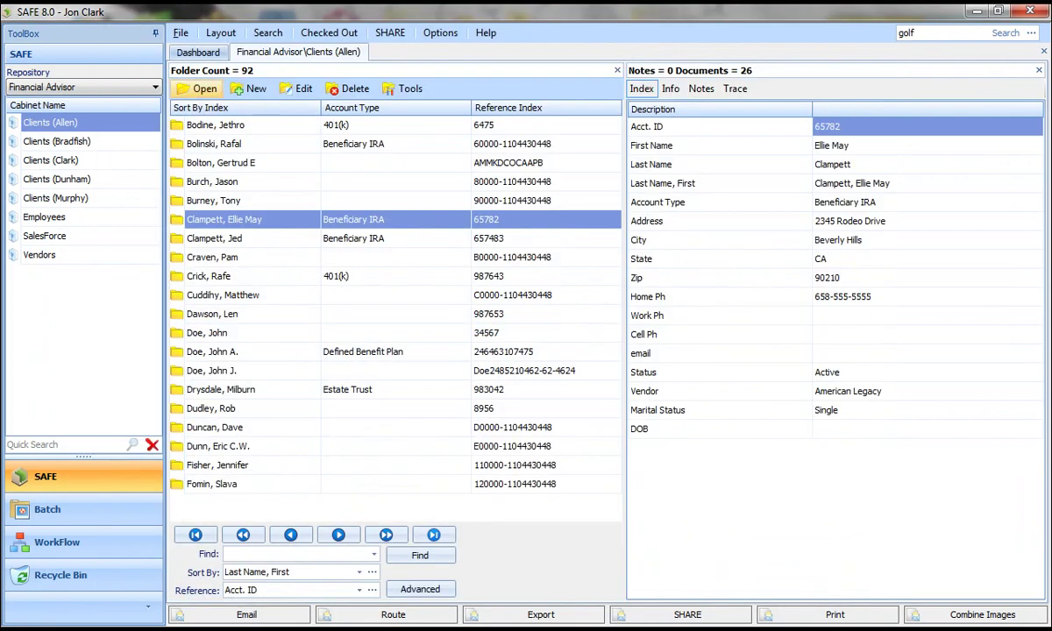
Step: Route the 2012-10-16 Account Opening Checklist from the client's Miscellaneous documents with Public Access to the signed-in user, with the note "please review"
click(200, 88)
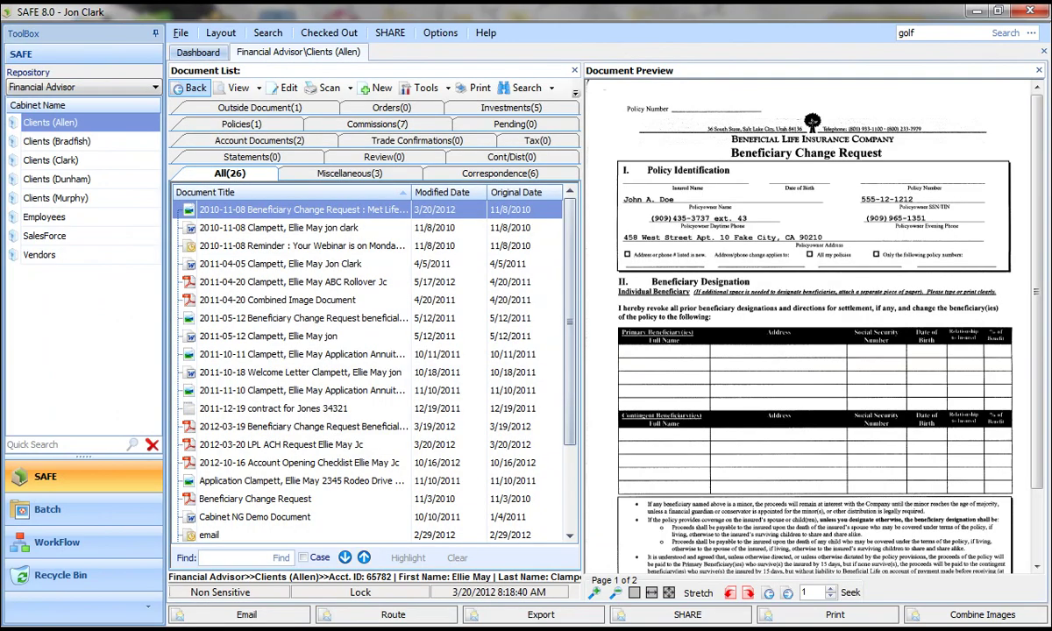
click(350, 173)
click(299, 247)
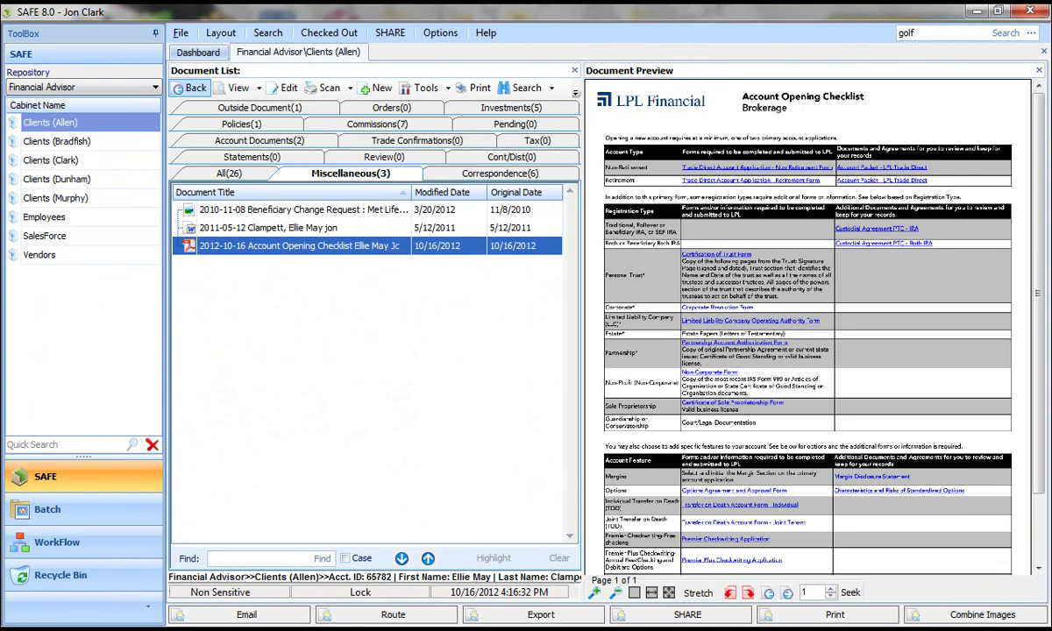
right_click(251, 245)
mouse_move(368, 243)
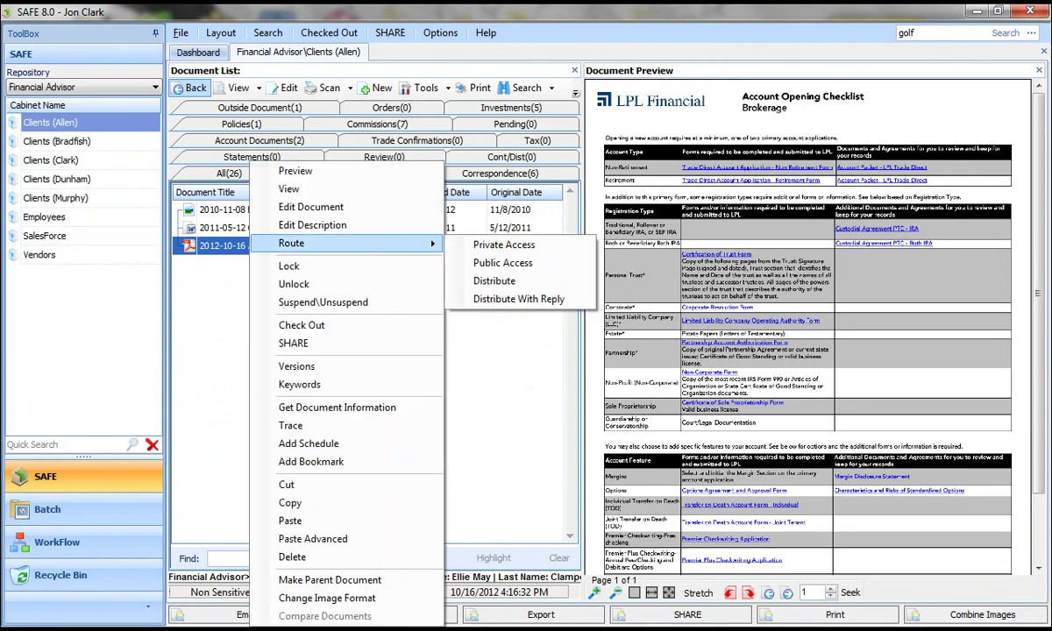
click(502, 263)
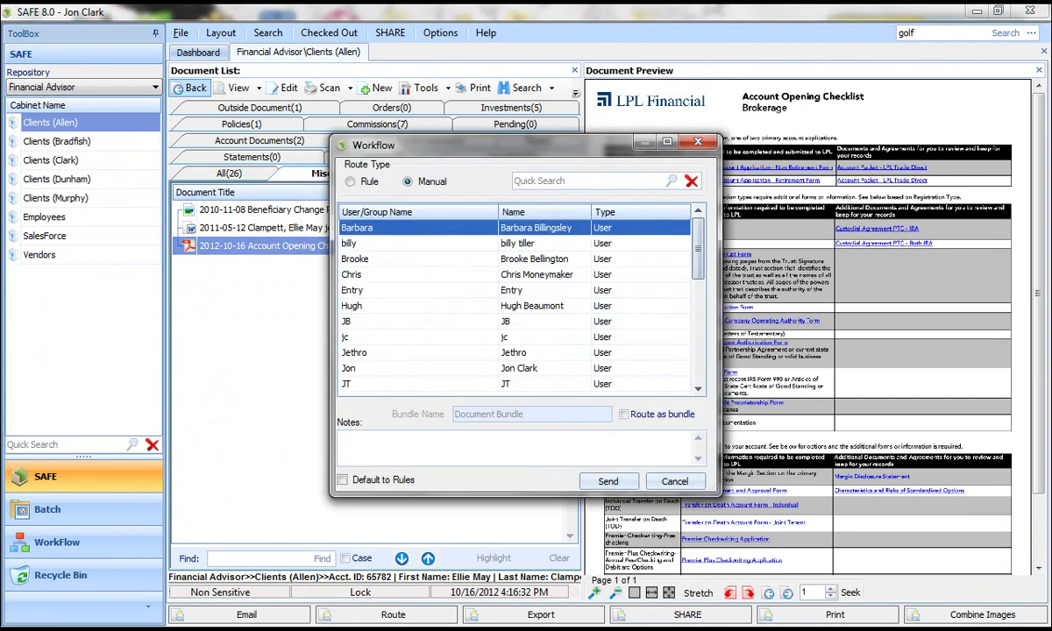
click(421, 369)
click(516, 448)
text(pleas)
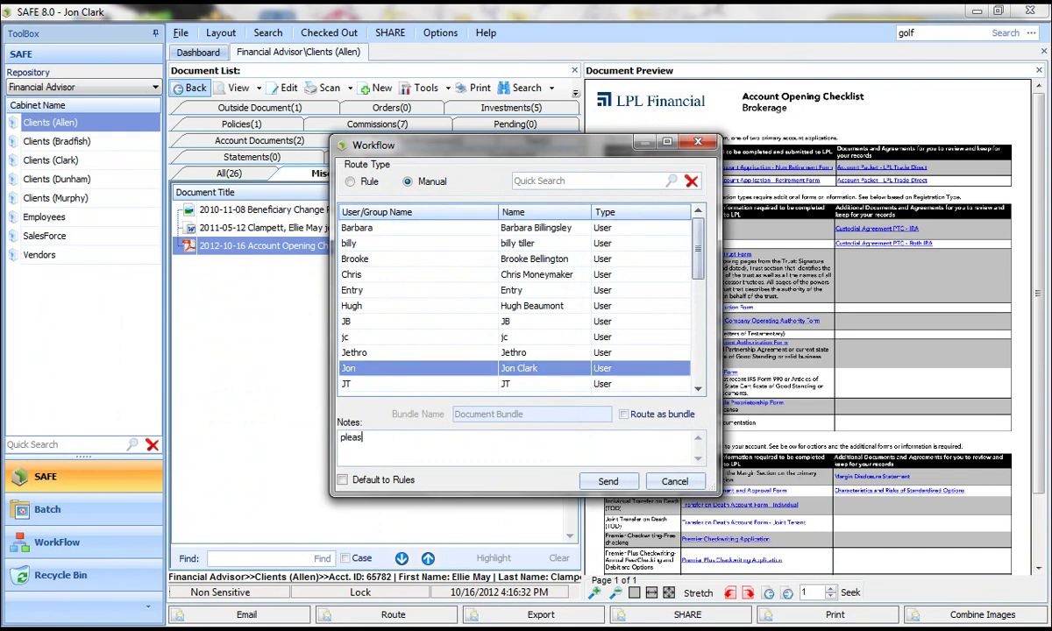
text(e review)
click(607, 481)
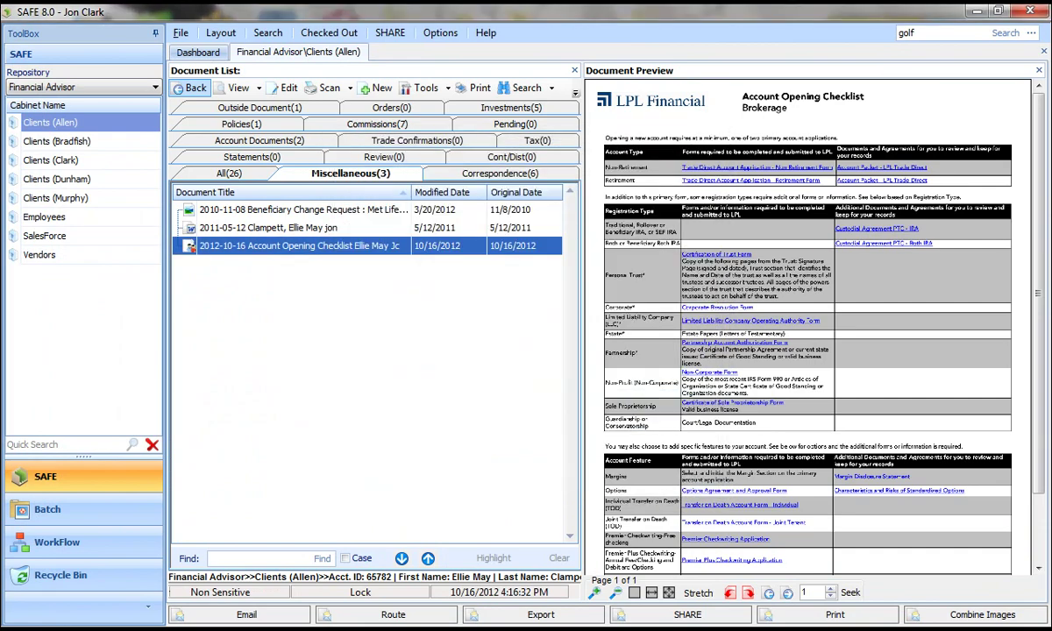
Step: View the routing trace of the Account Opening Checklist sent for review, and close it
right_click(212, 246)
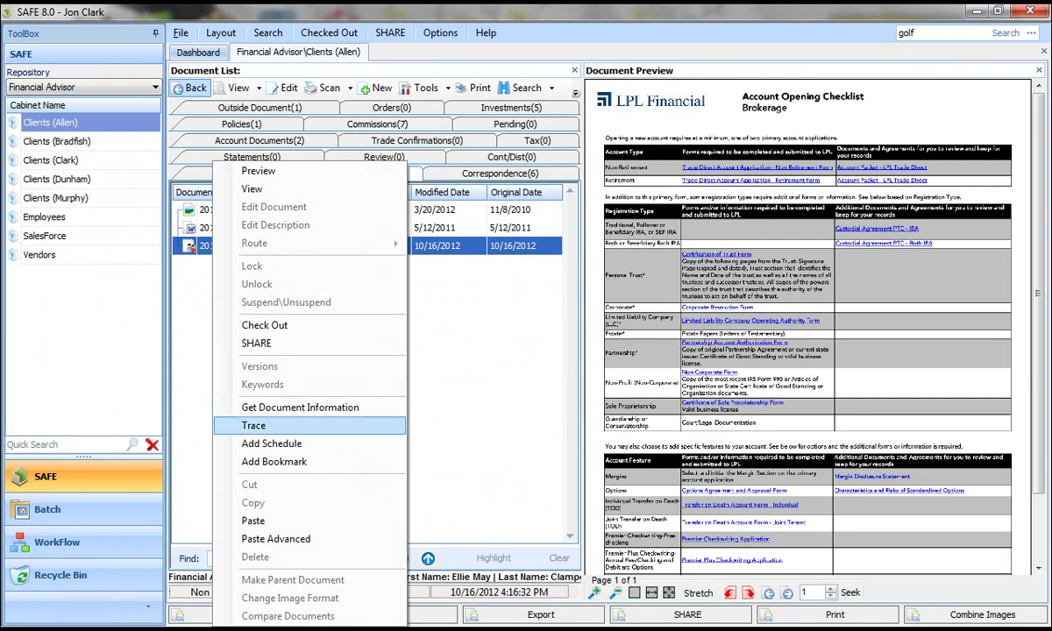
click(254, 426)
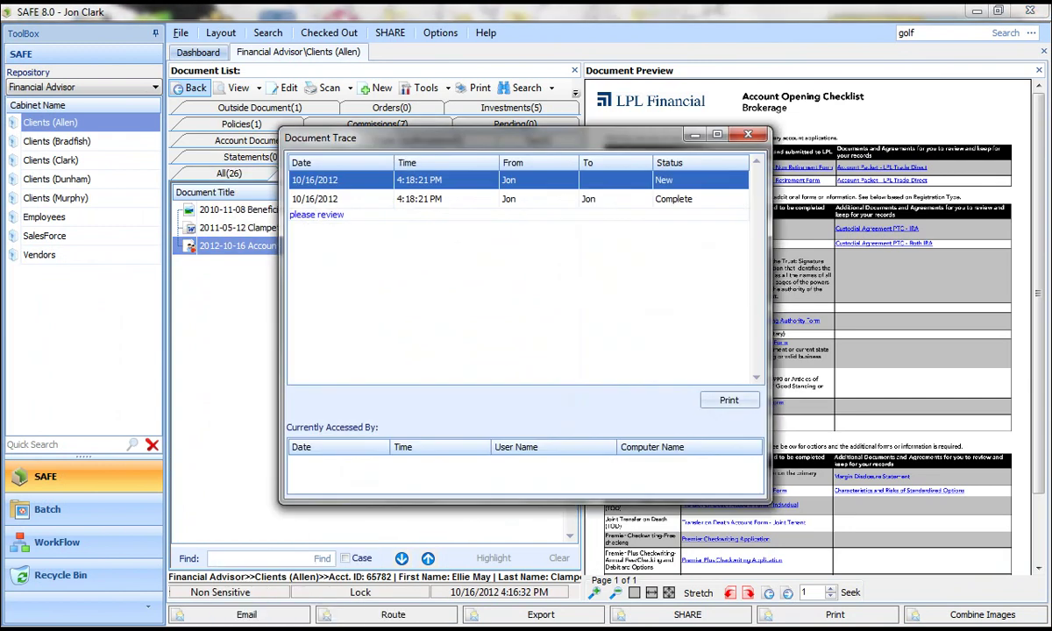
click(748, 134)
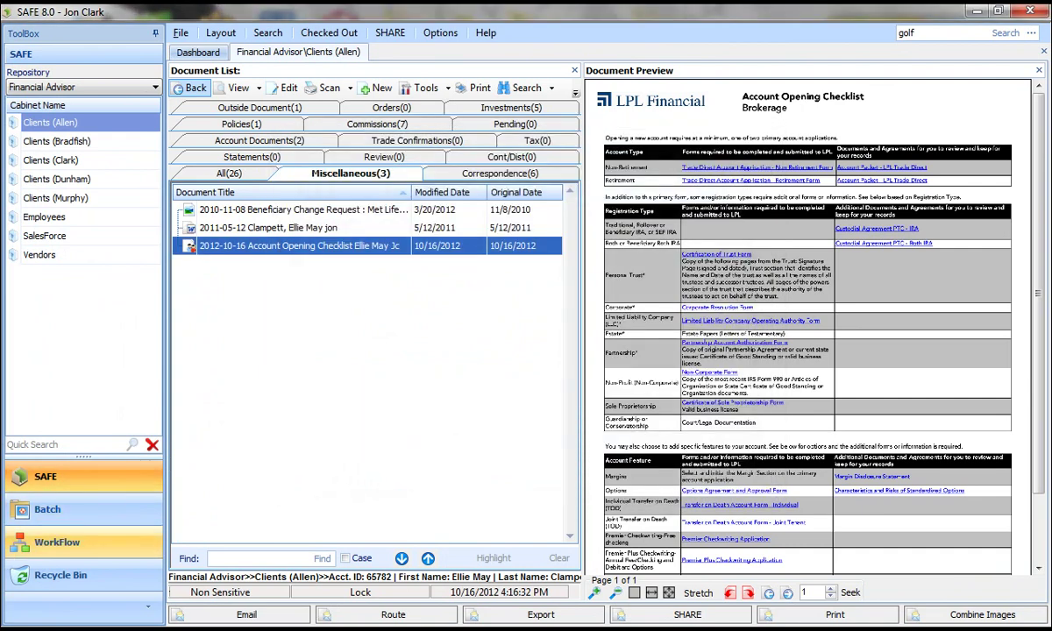
Step: Open the newly routed 2012-10-16 Account Opening Checklist from the workflow queue for editing in Adobe Acrobat Pro
click(57, 542)
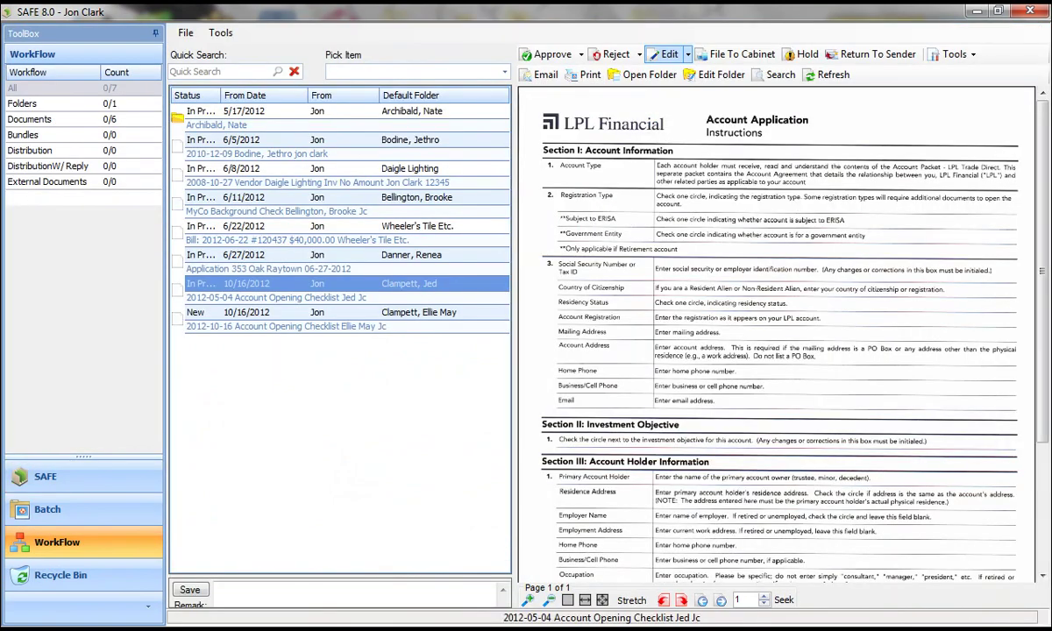
click(419, 313)
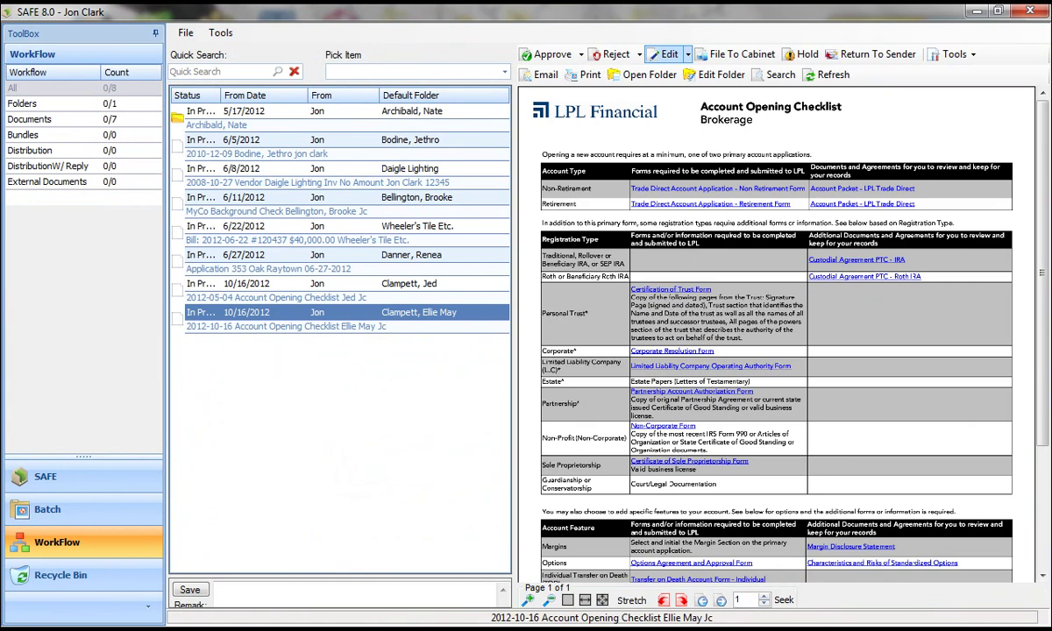
click(666, 54)
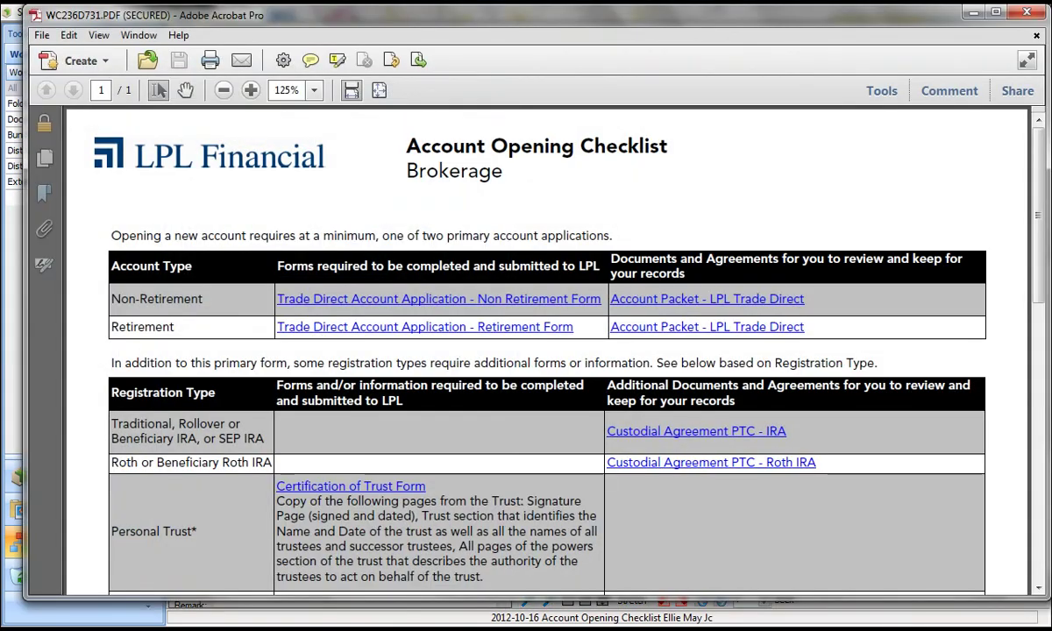
Step: Place a handwritten signature on the checklist in the additional-documents column, from the Personal Trust row down to the Limited Liability Company row
click(882, 91)
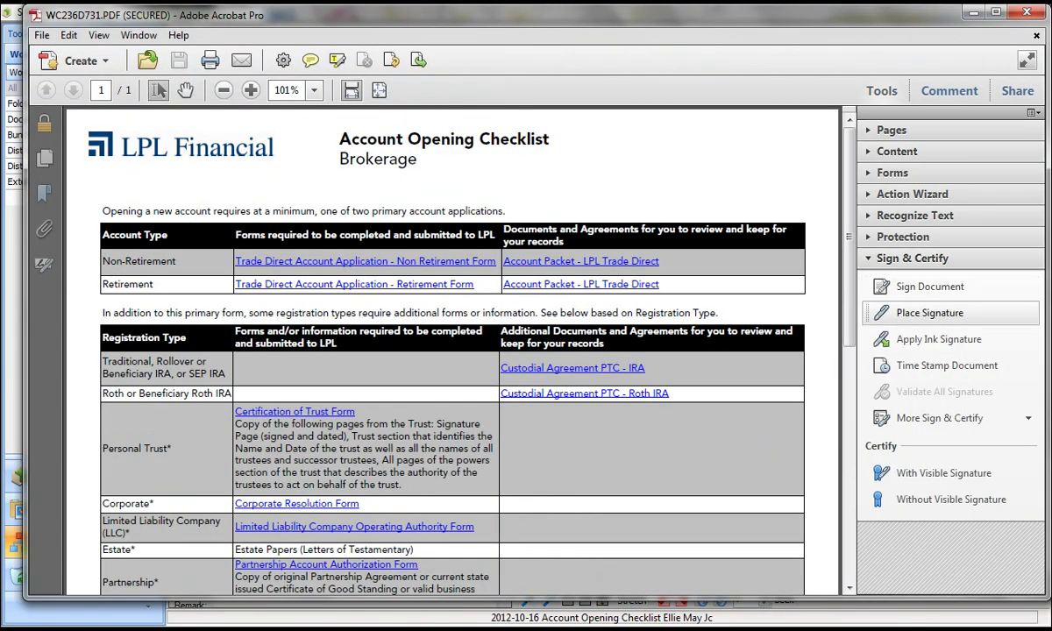
click(929, 313)
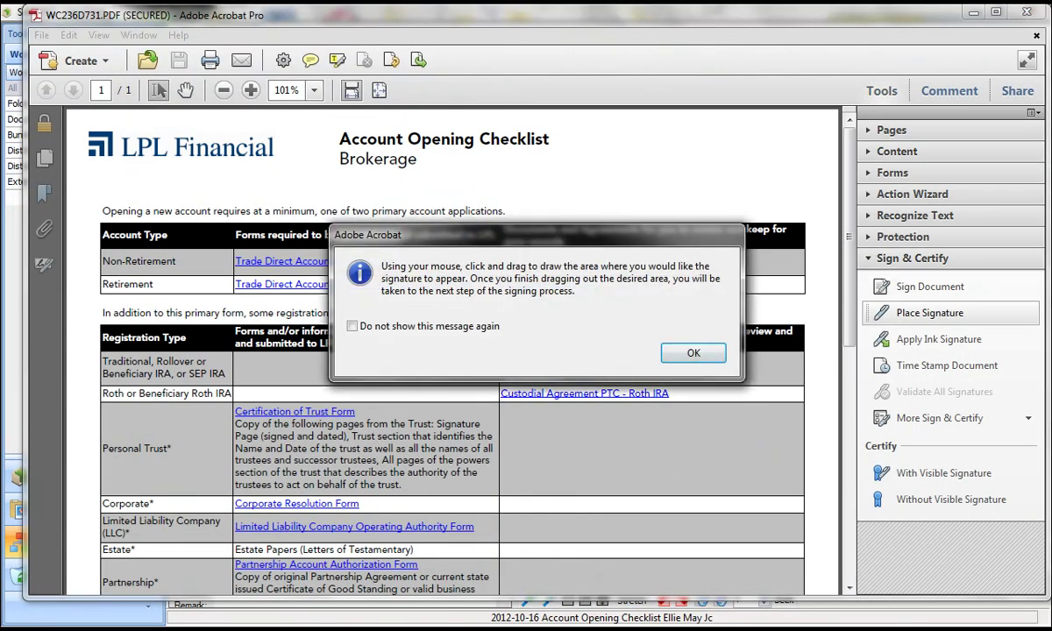
key(Return)
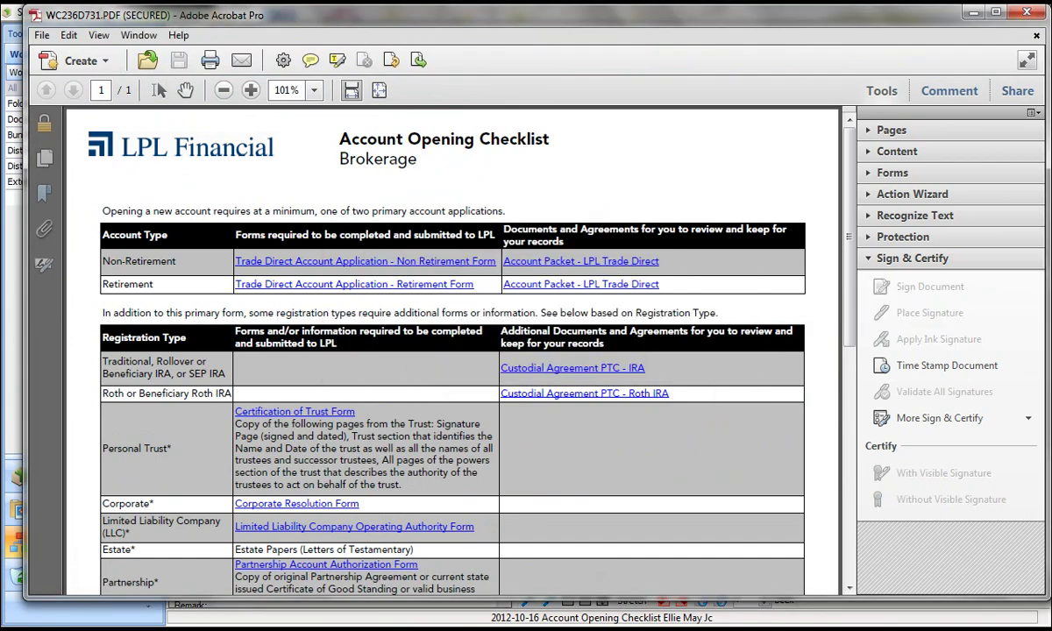
drag(560, 418, 796, 525)
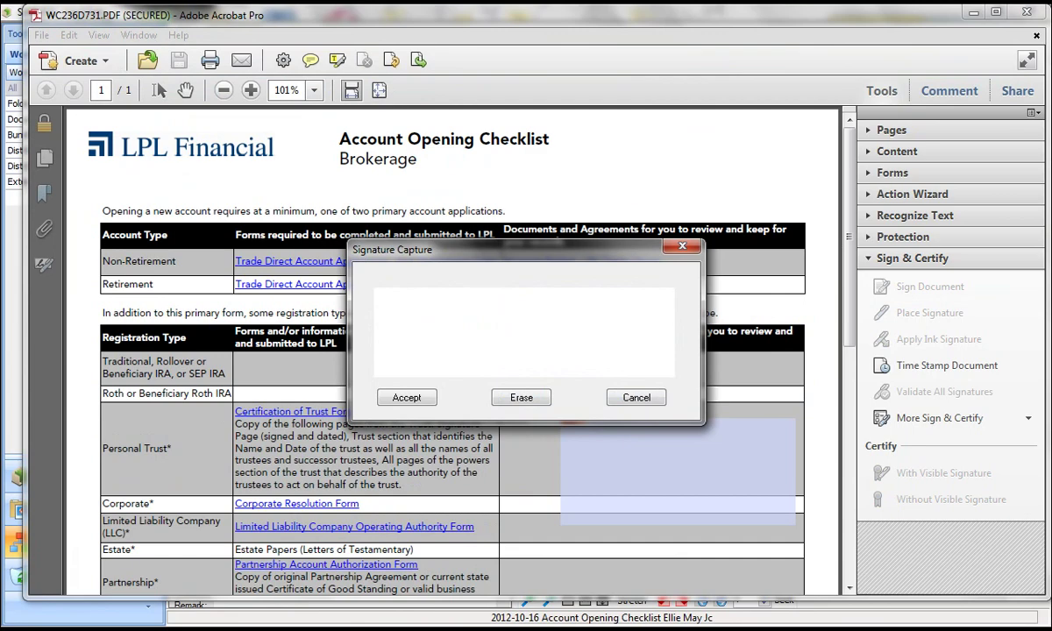
mouse_move(512, 307)
mouse_down()
mouse_move(502, 330)
mouse_move(611, 328)
mouse_up()
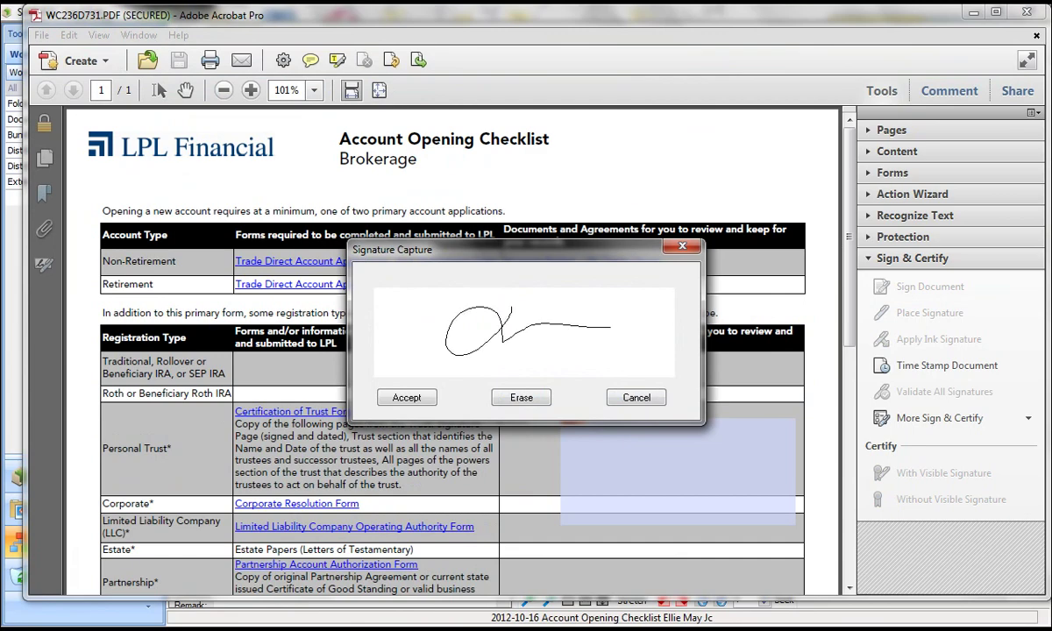
click(407, 397)
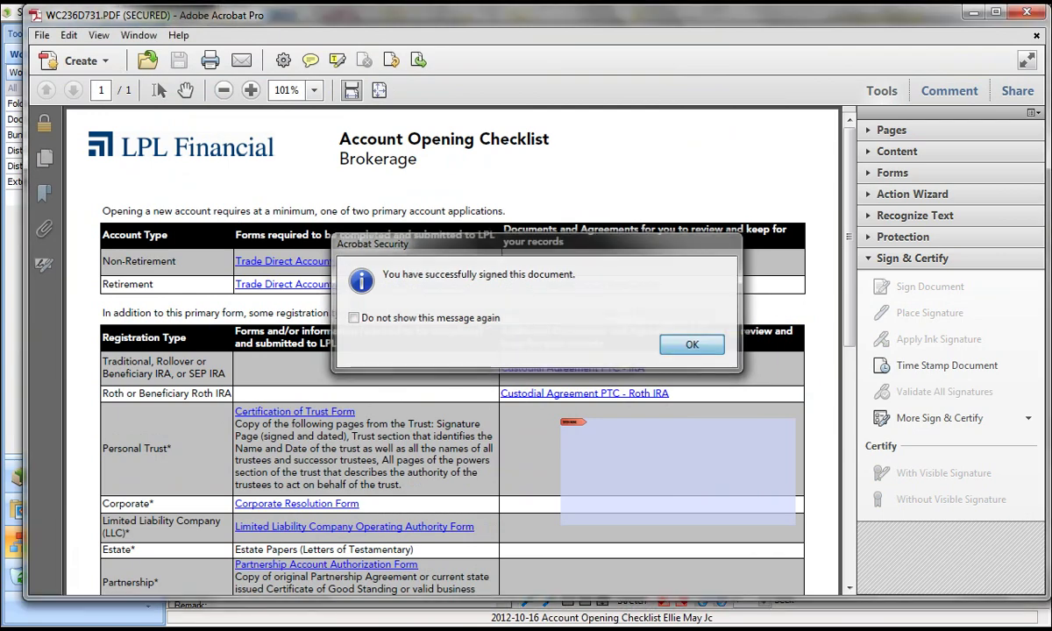
click(693, 344)
Step: Close the signed PDF and save it as a new version with the default comment
click(1027, 13)
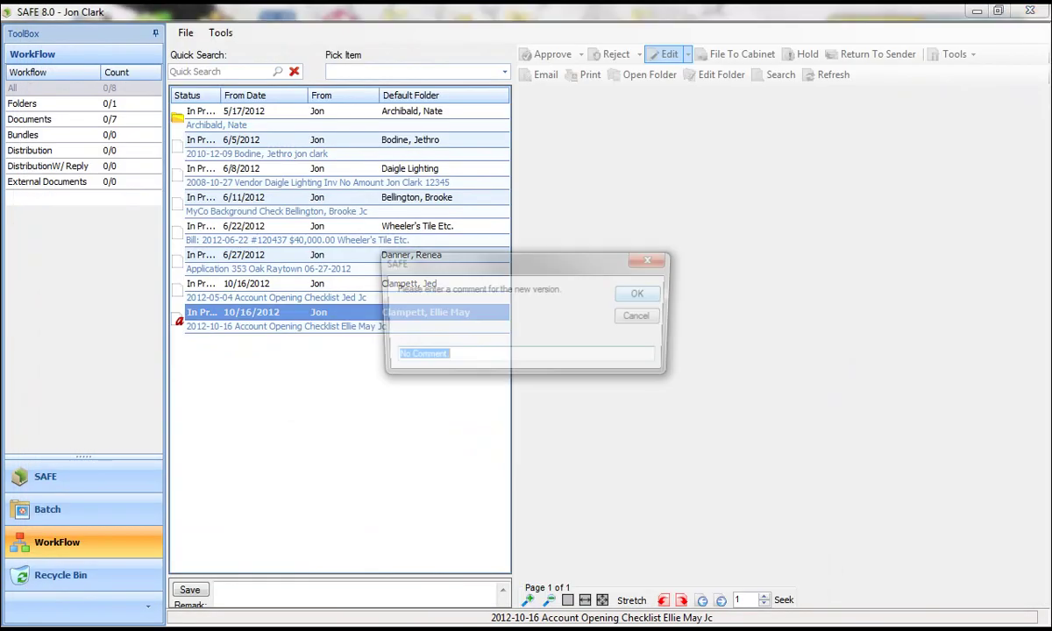
click(641, 294)
key(Return)
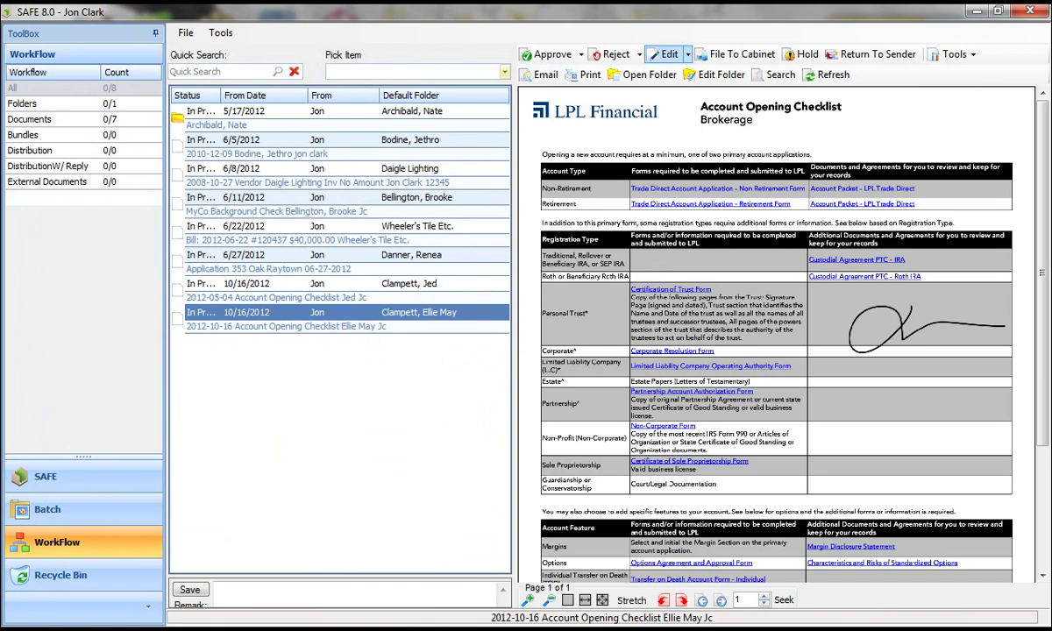
Step: Approve the signed checklist in the workflow with File to SAFE as its destination
click(505, 72)
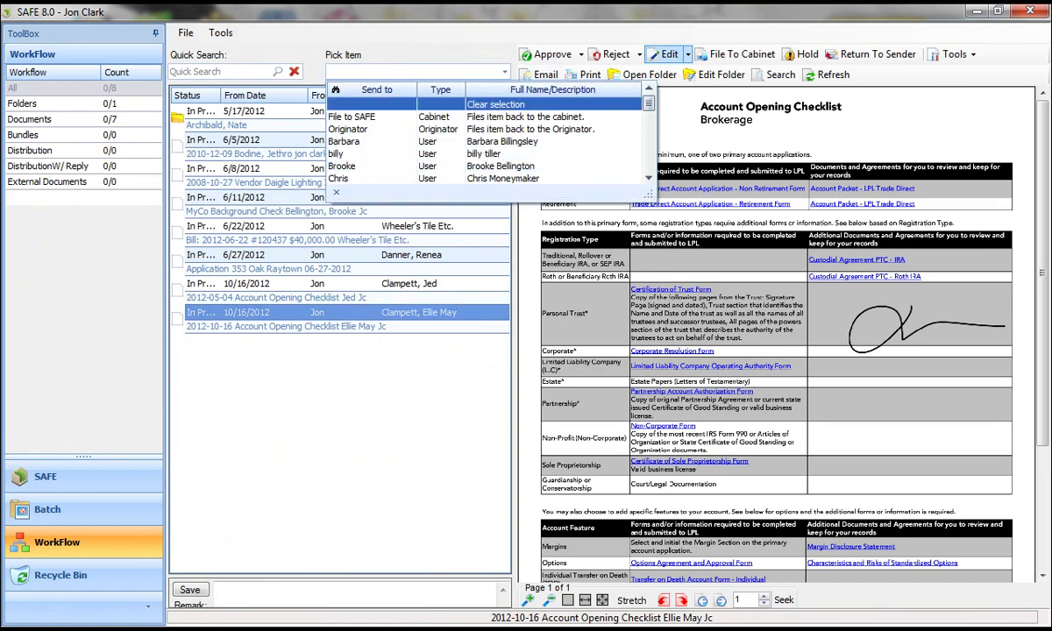
click(491, 117)
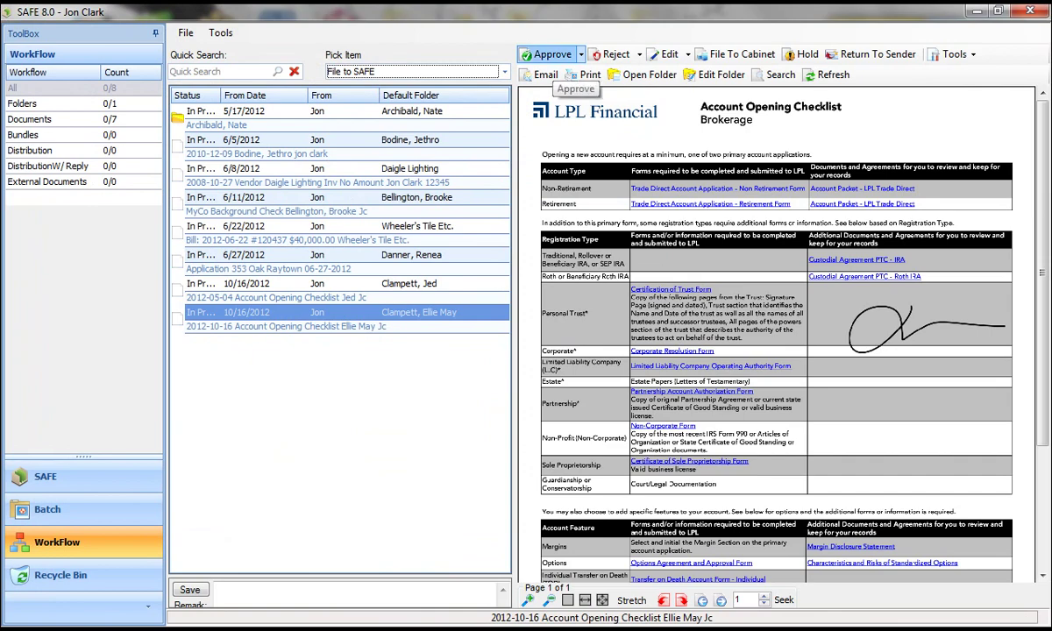
click(551, 55)
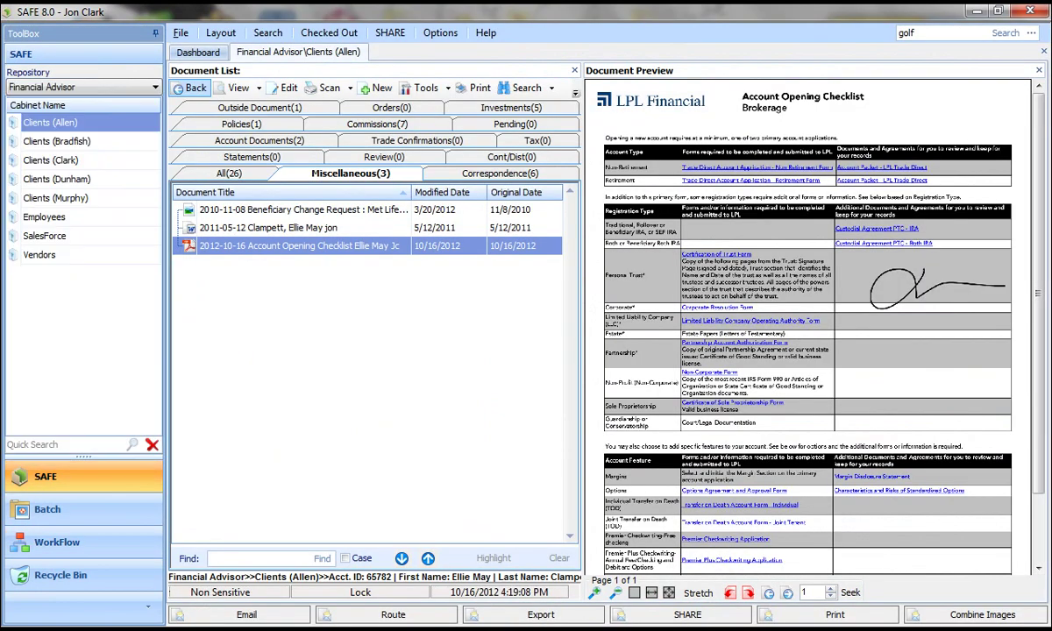
Step: Check the approved and signed checklist's document trace from the client's Miscellaneous documents, and close it
right_click(261, 245)
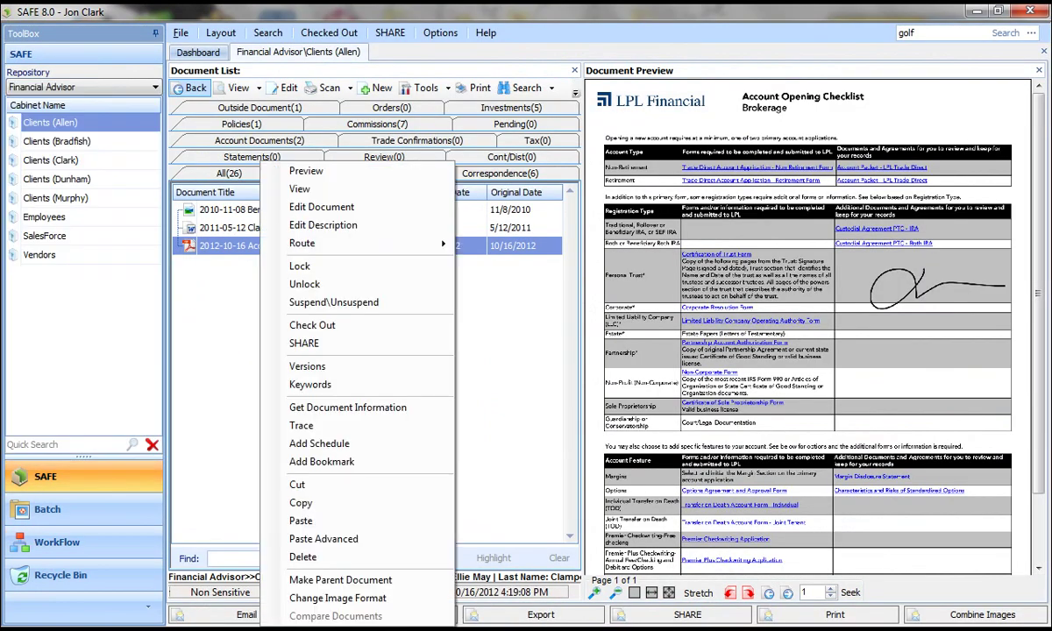
click(307, 425)
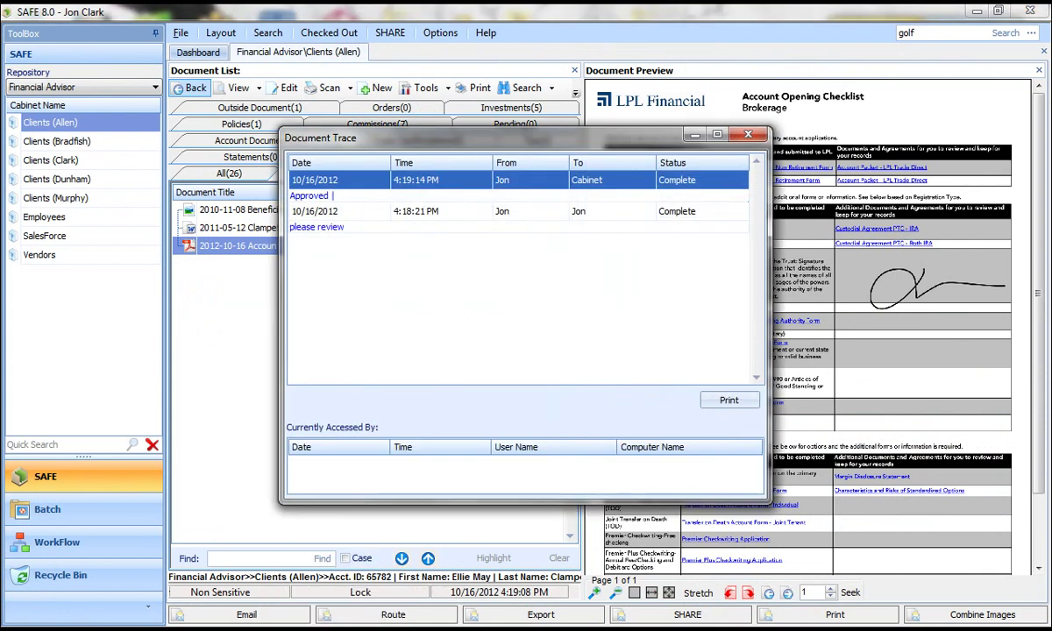
click(748, 135)
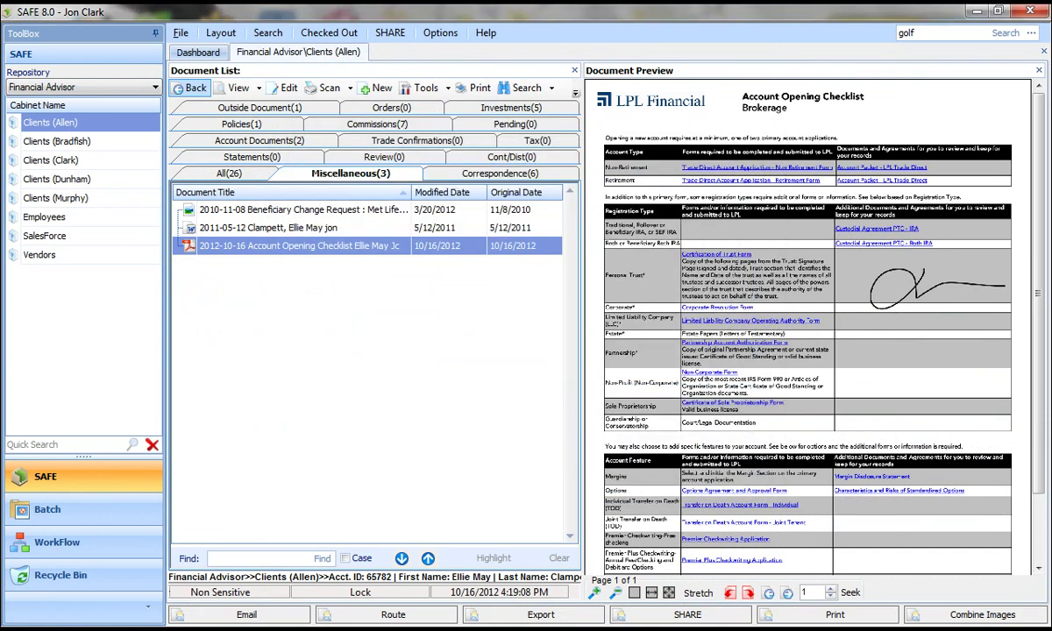